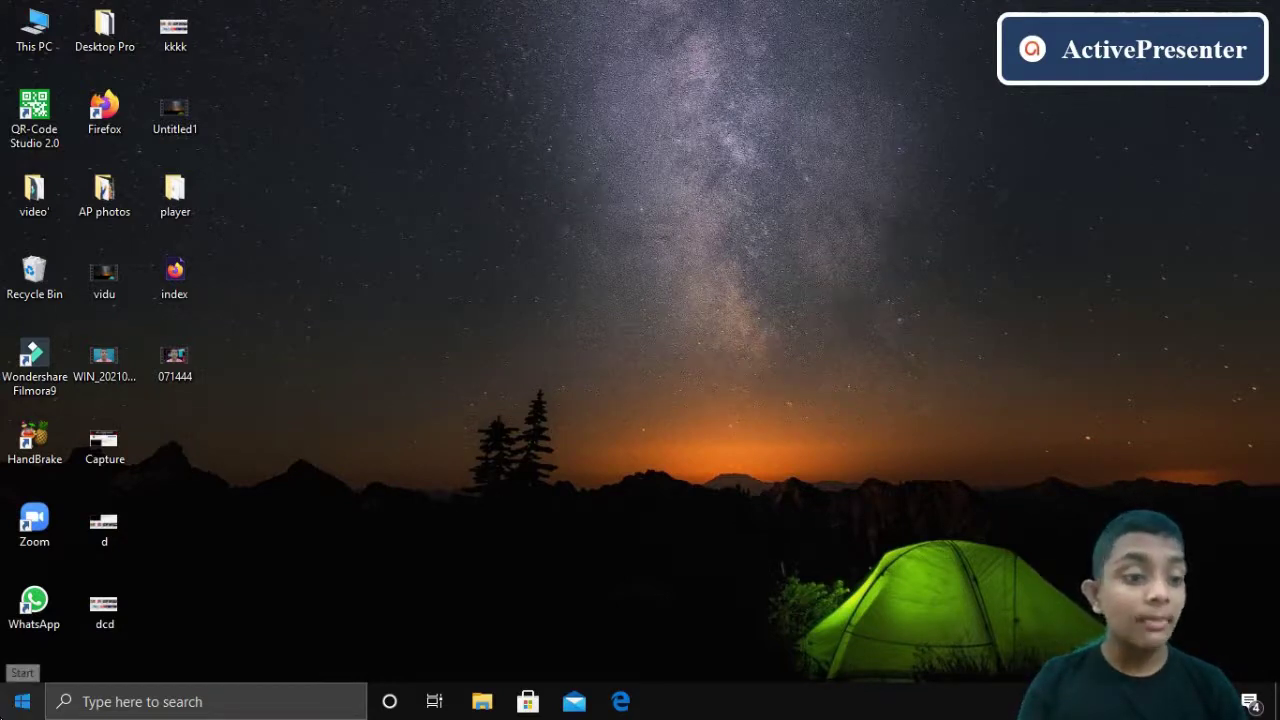
- Search Windows for notepad, open the Notepad app and maximize its blank document window
click(22, 701)
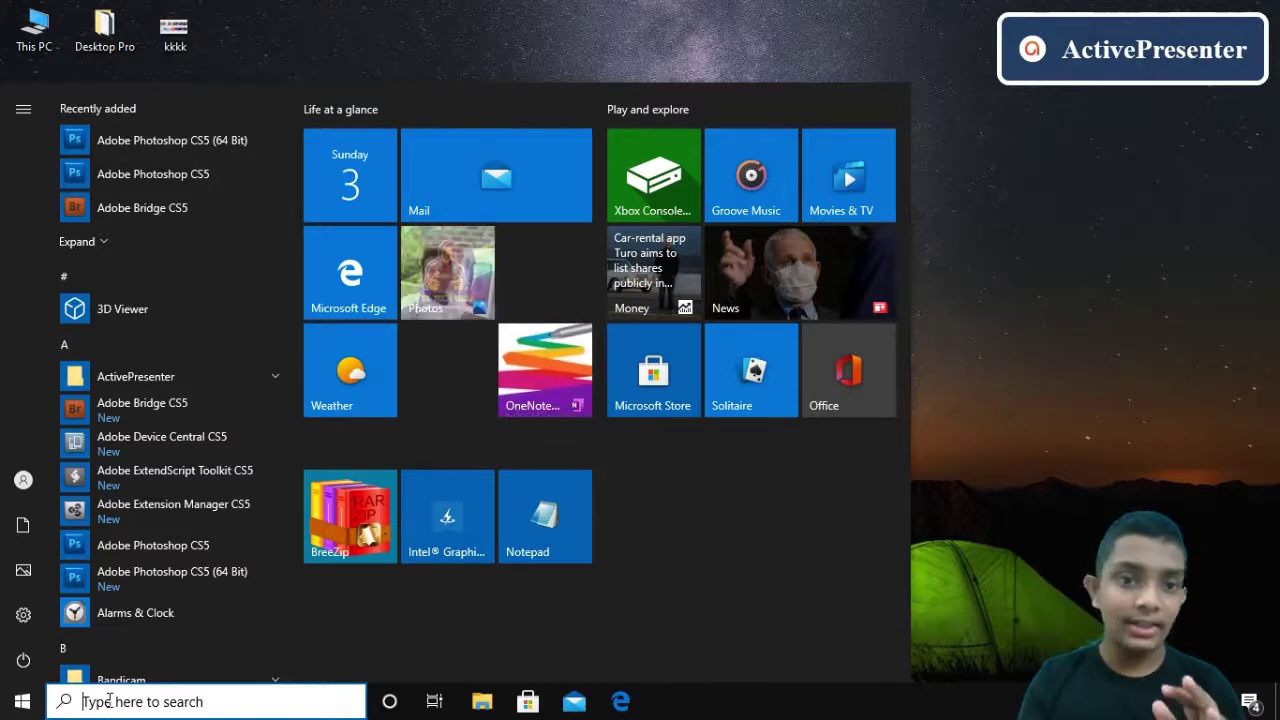
click(110, 700)
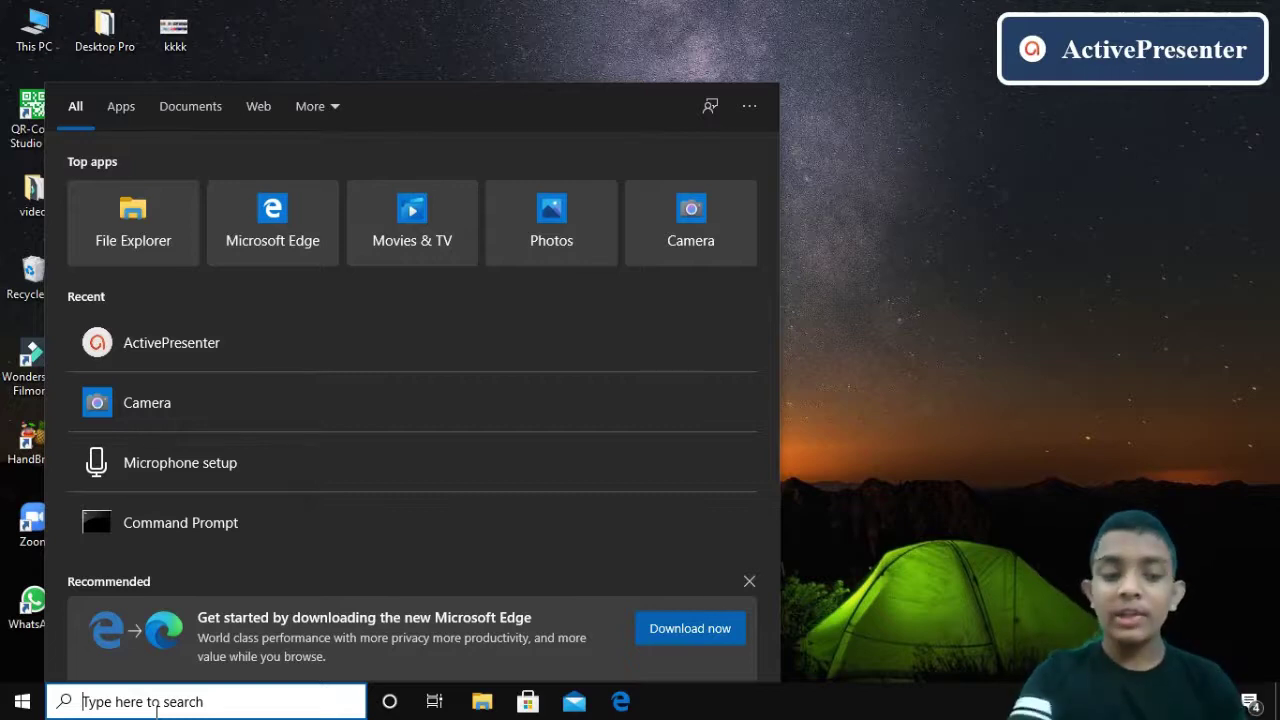
text(not)
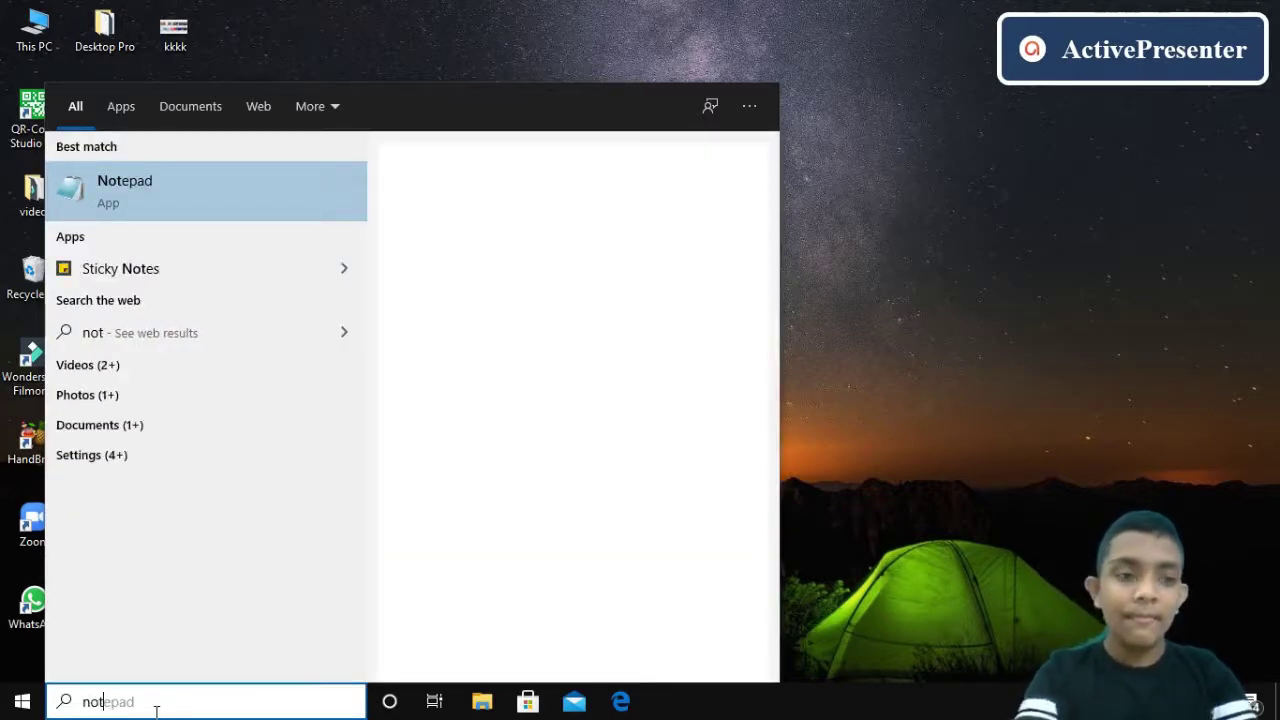
text(e)
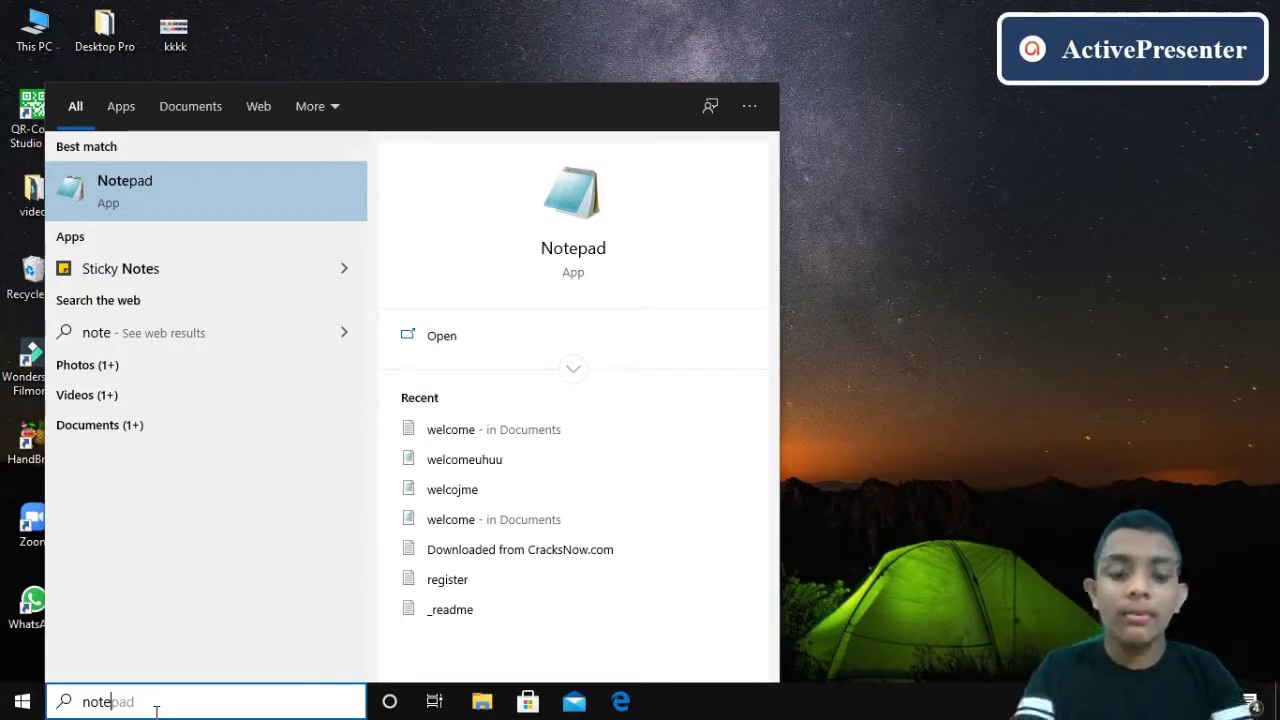
text(pad)
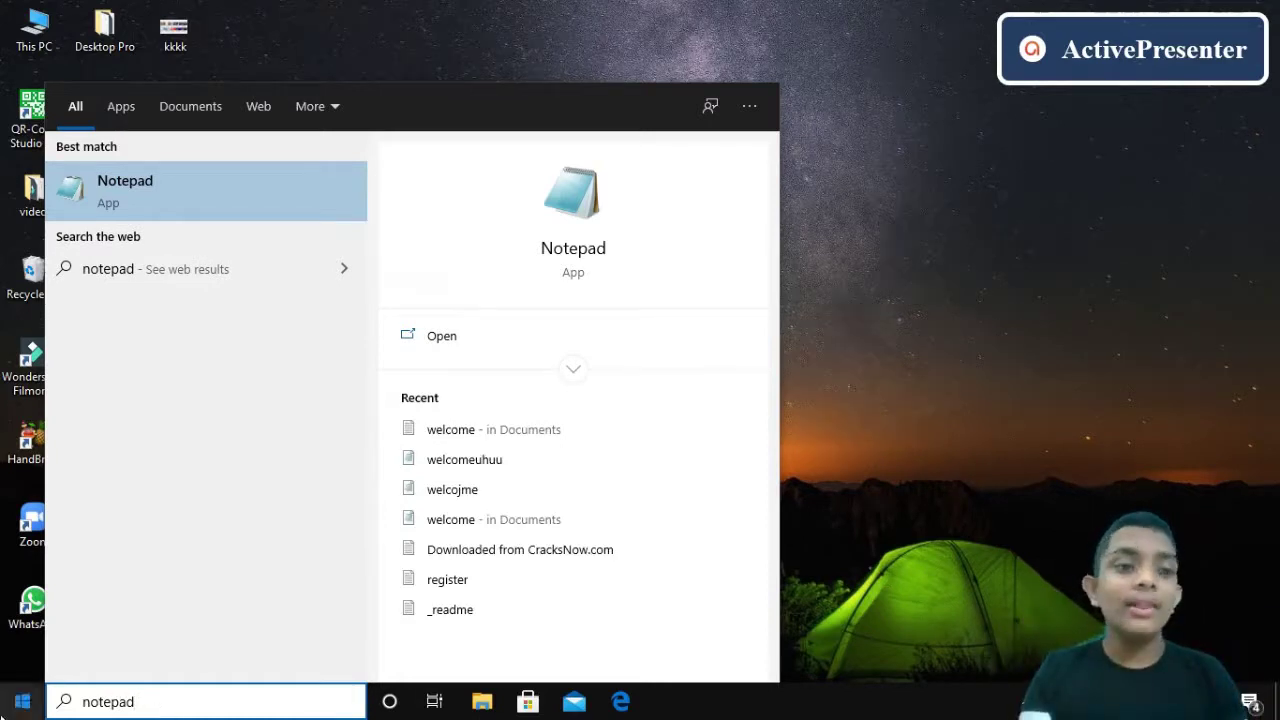
click(276, 192)
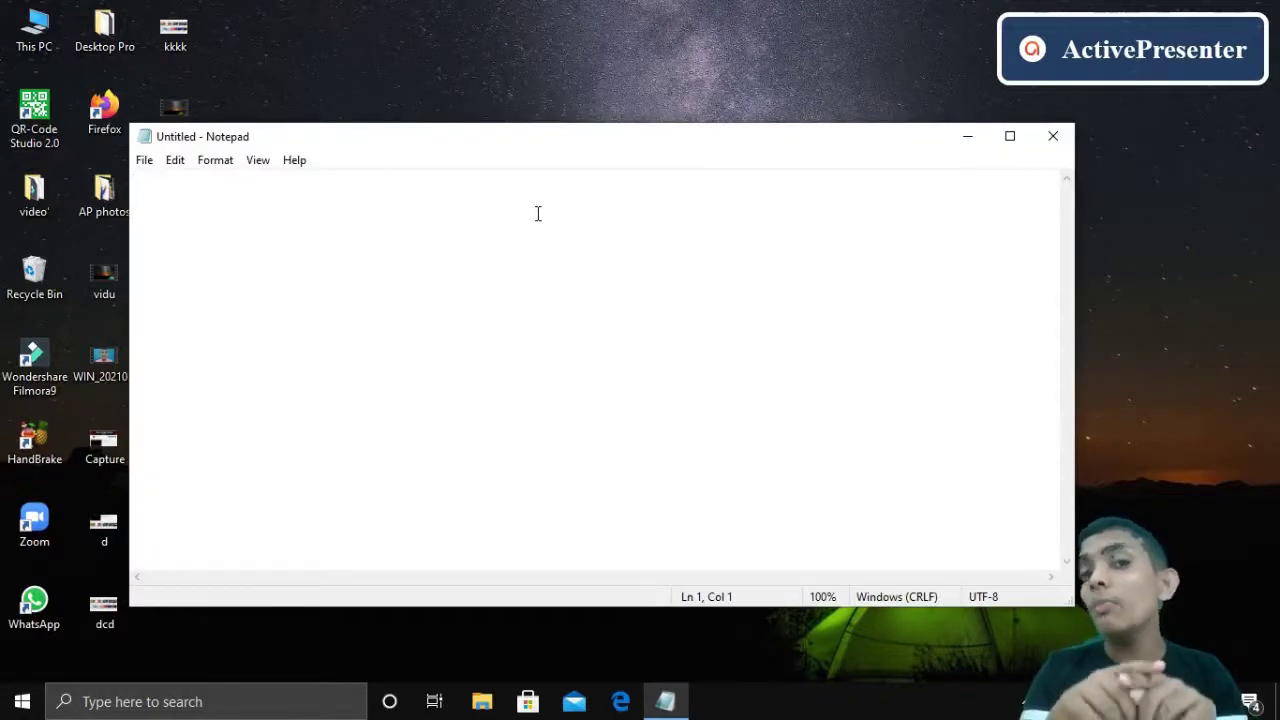
click(1010, 135)
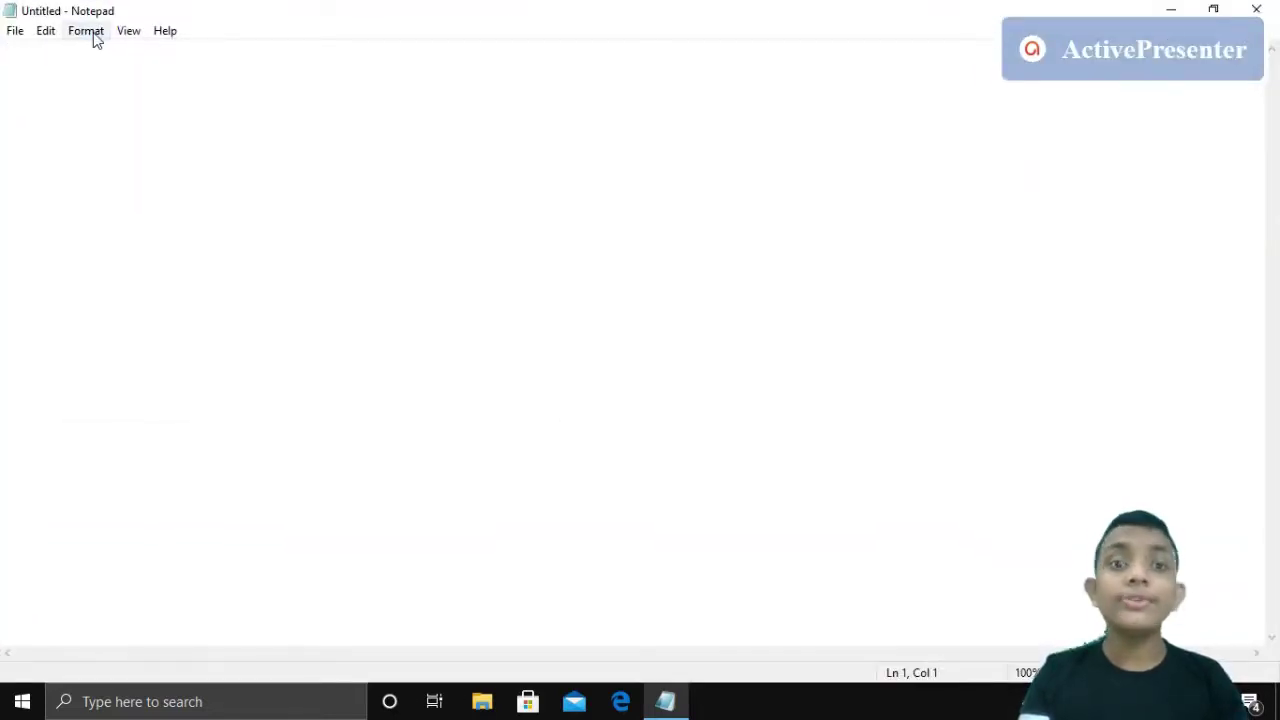
- Turn on Word Wrap for the blank document and accept the font settings of Consolas, Regular, size 11
click(94, 34)
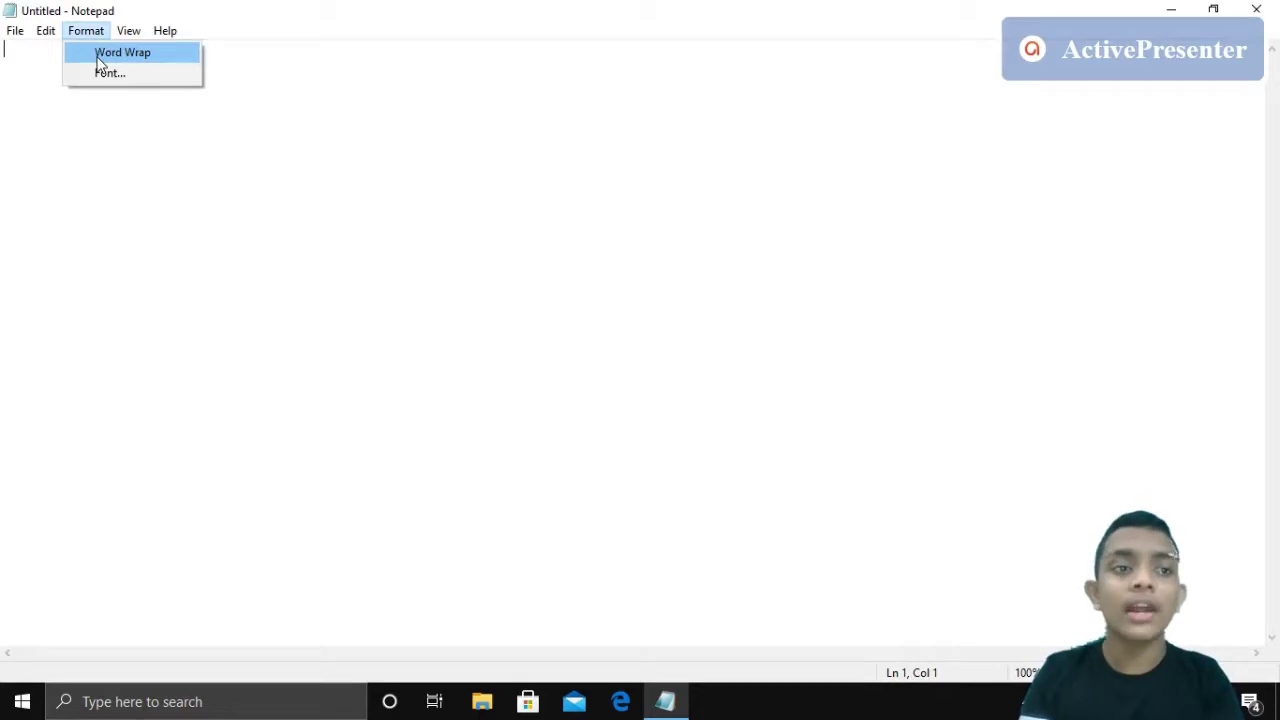
click(100, 55)
click(96, 36)
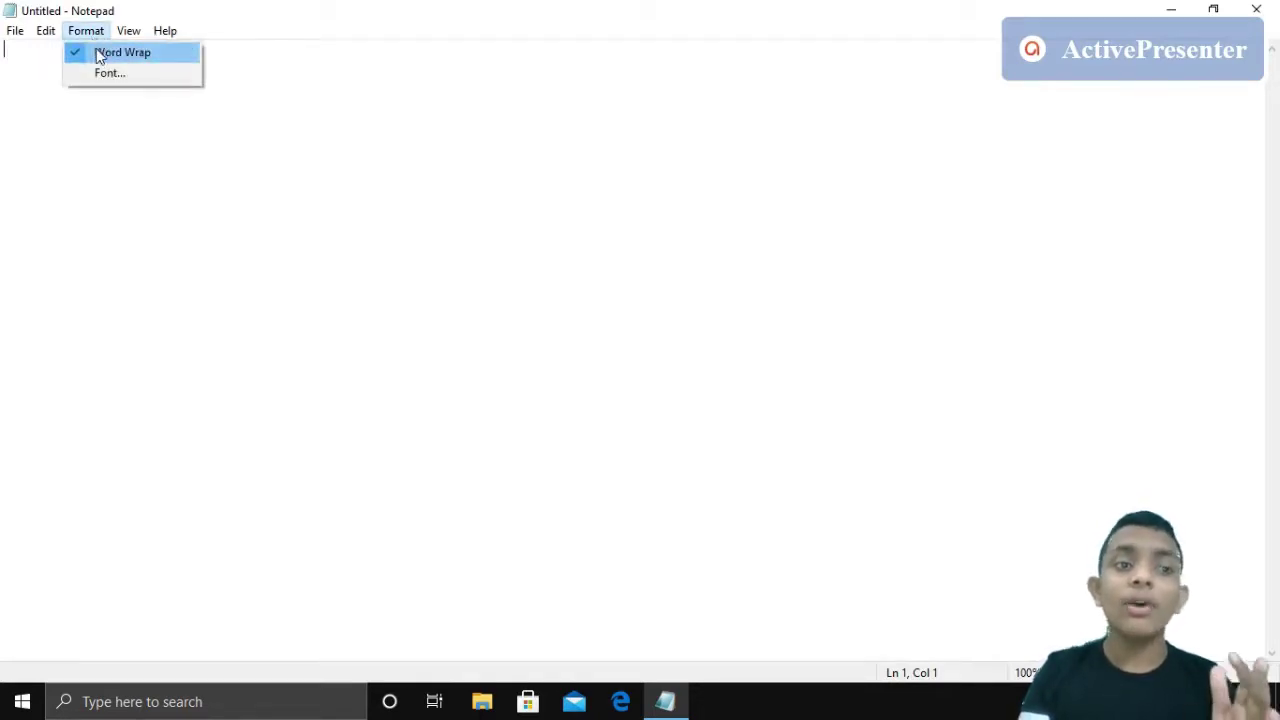
click(106, 72)
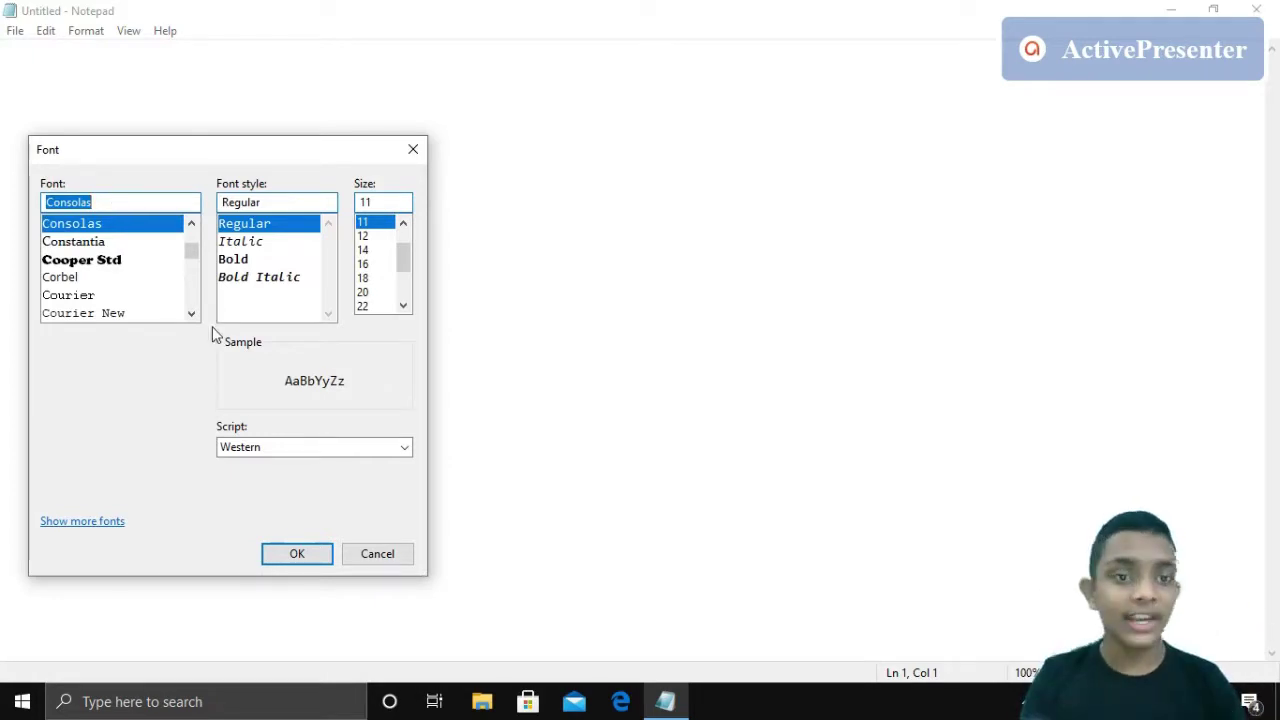
click(306, 557)
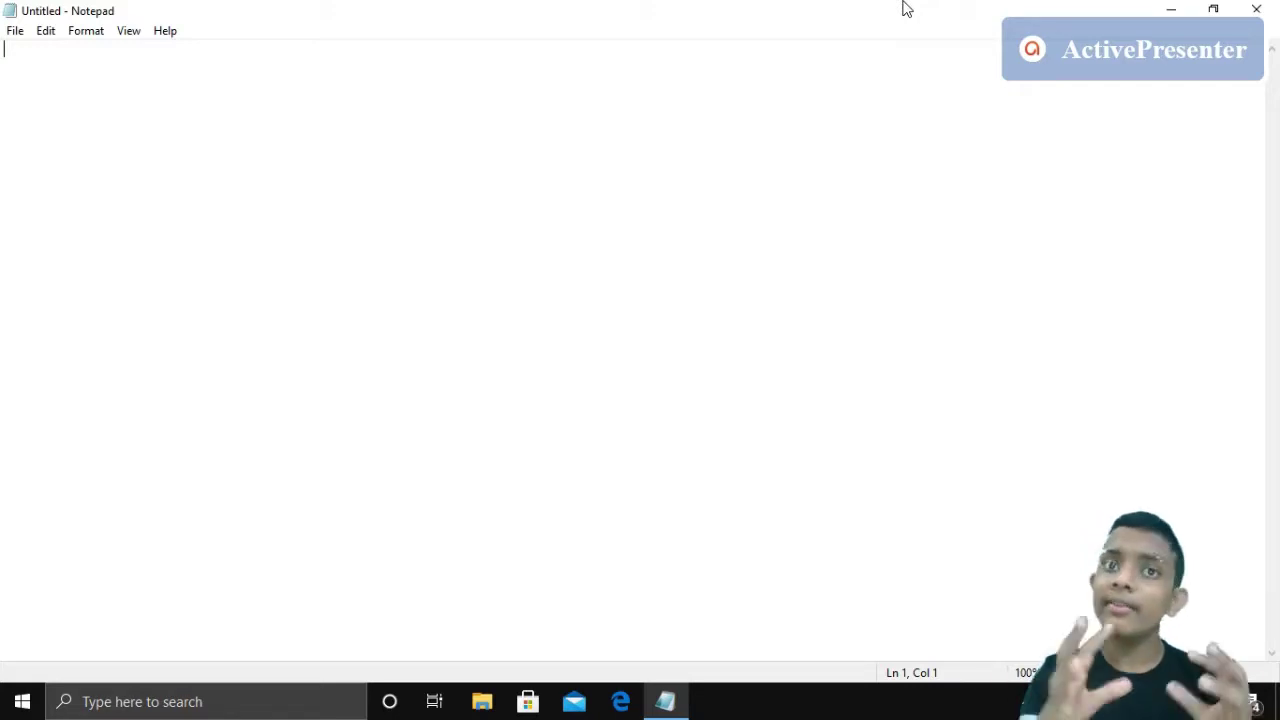
- Open the welcome text file from the Documents folder and review its four-line speech script
click(478, 709)
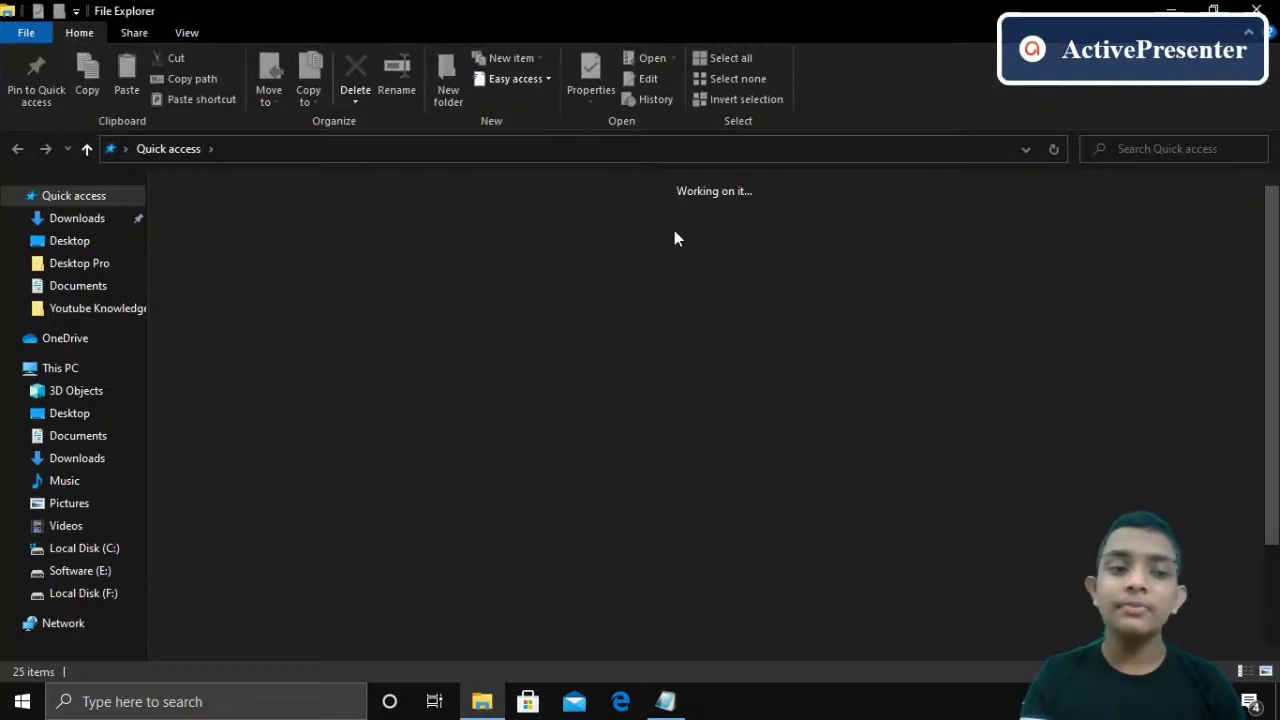
click(78, 436)
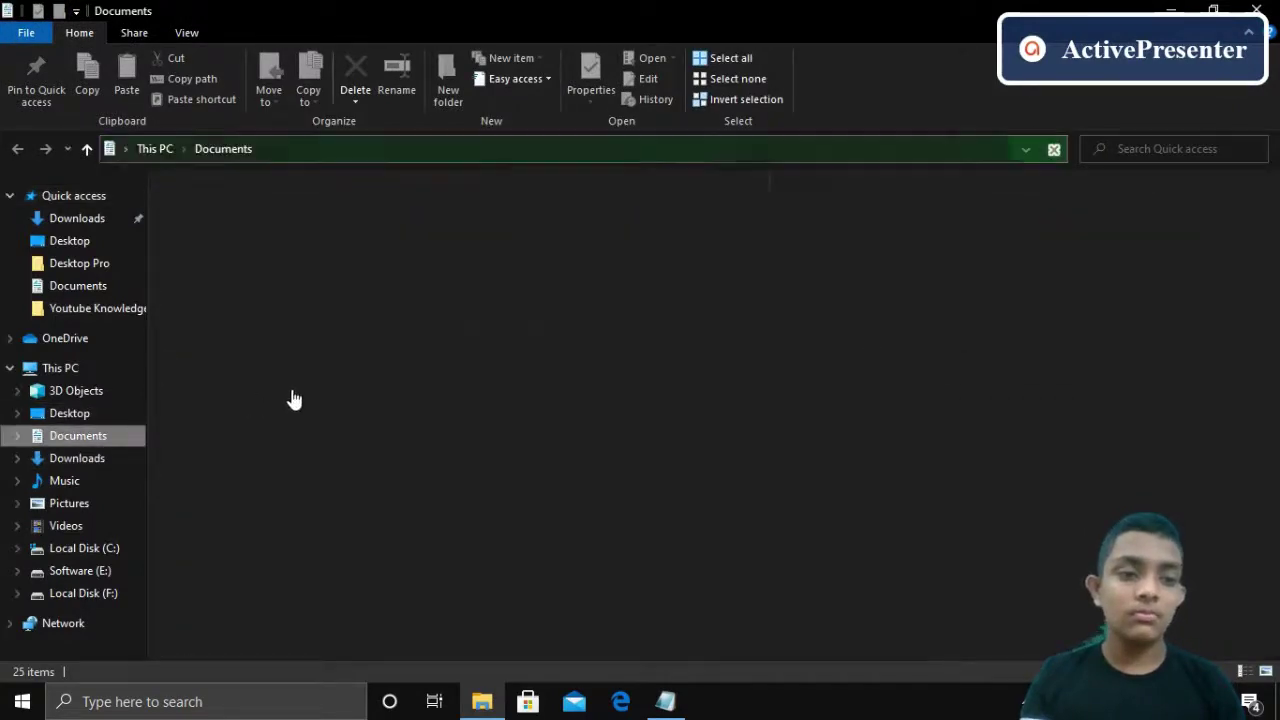
click(457, 342)
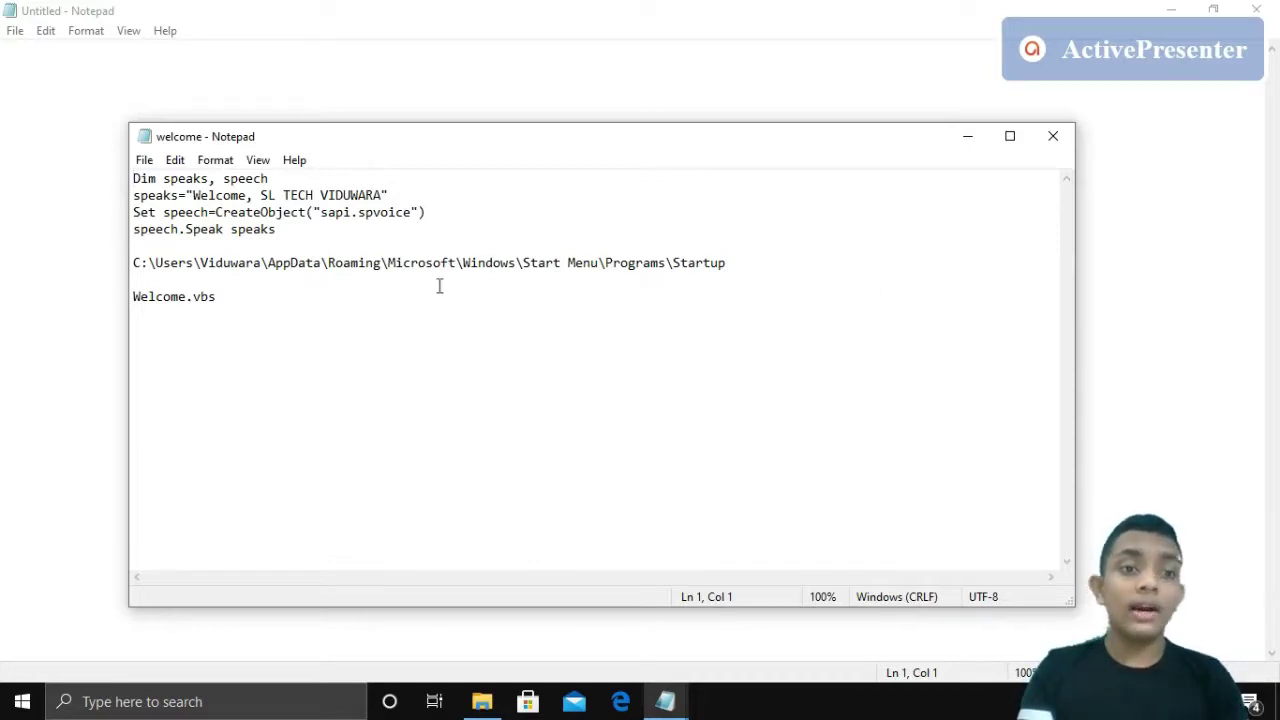
drag(135, 183, 361, 229)
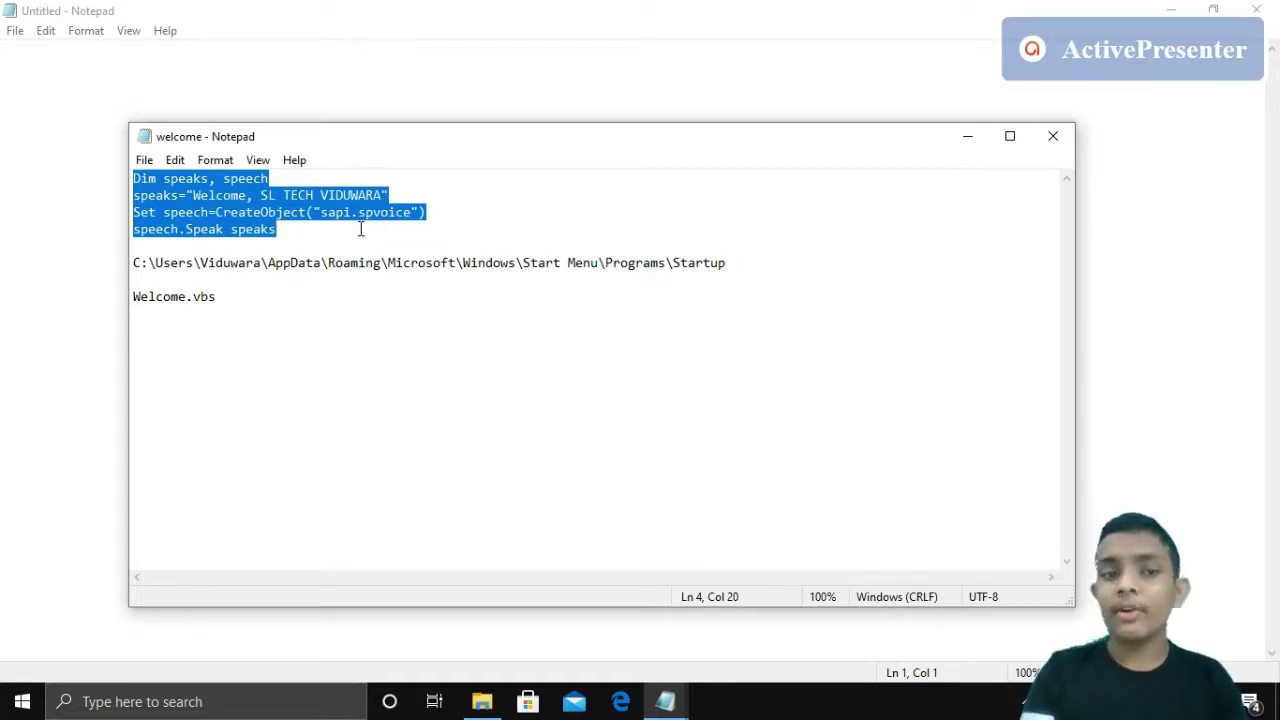
click(361, 229)
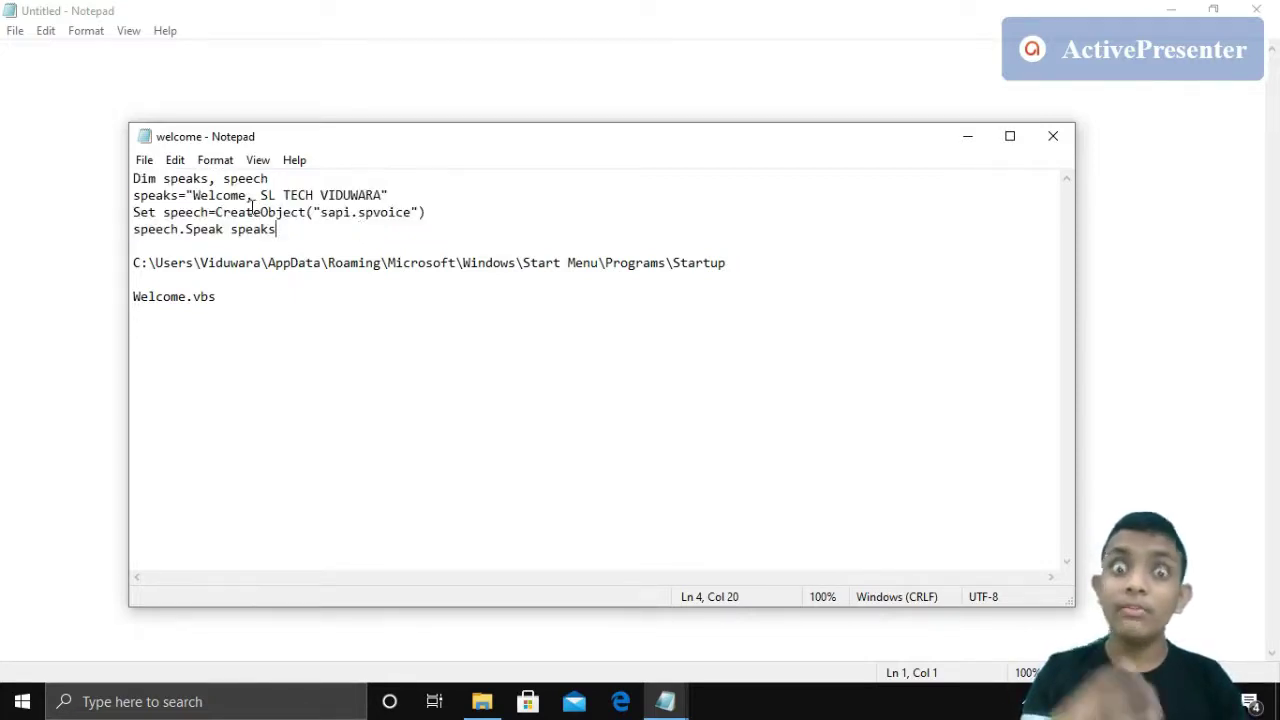
- Replace the quoted greeting in the speaks line of the script with "Welcome, TECH"
drag(193, 195, 386, 199)
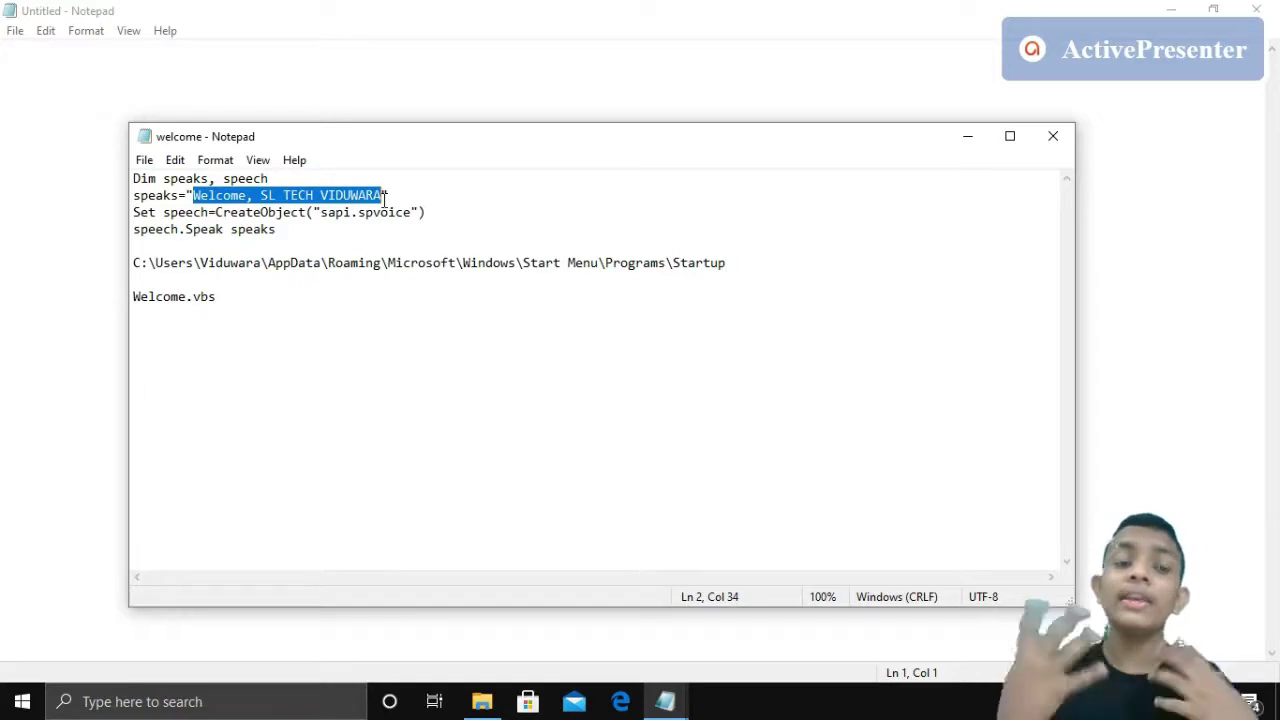
key(BackSpace)
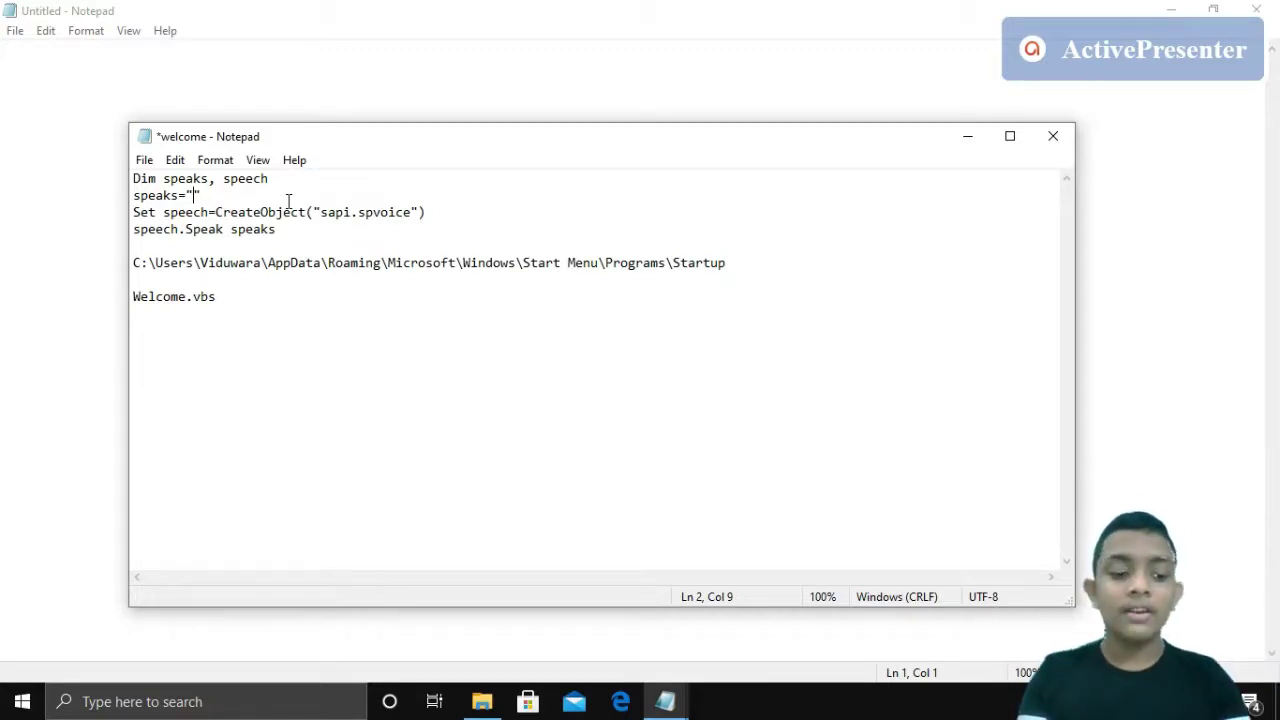
text(W)
key(BackSpace)
text(We)
key(BackSpace)
key(BackSpace)
text(Wel)
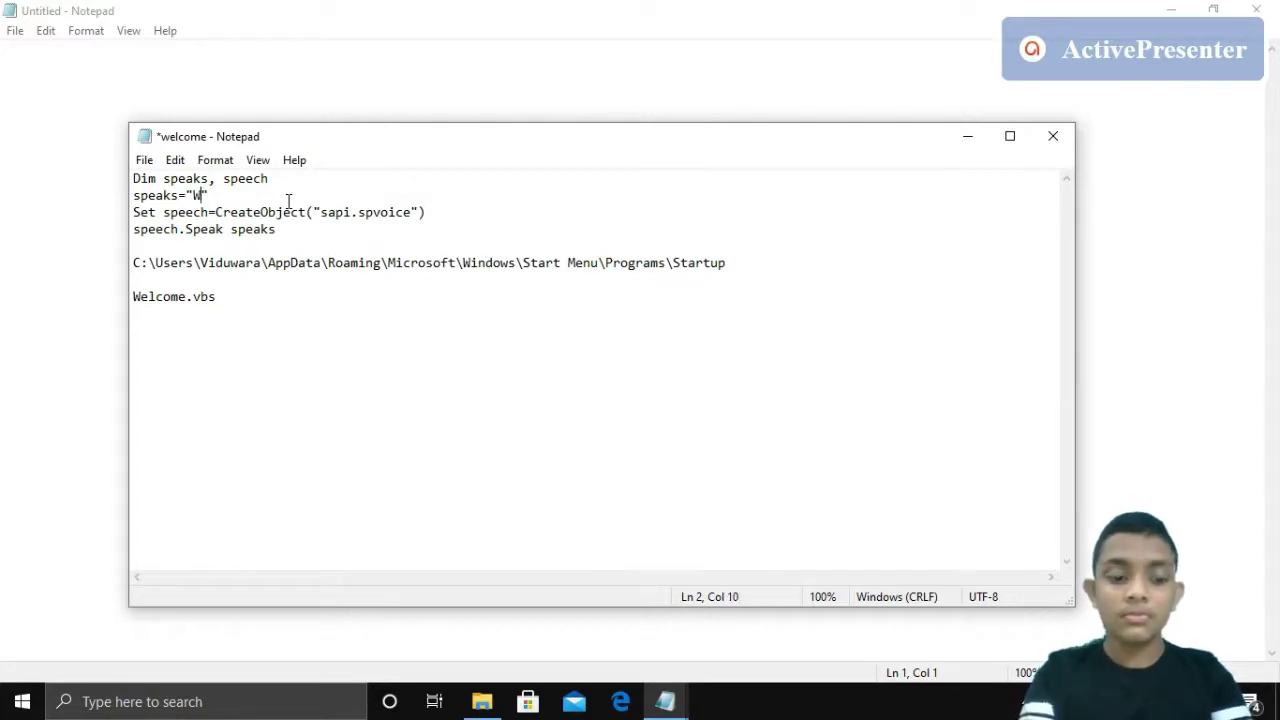
text(come)
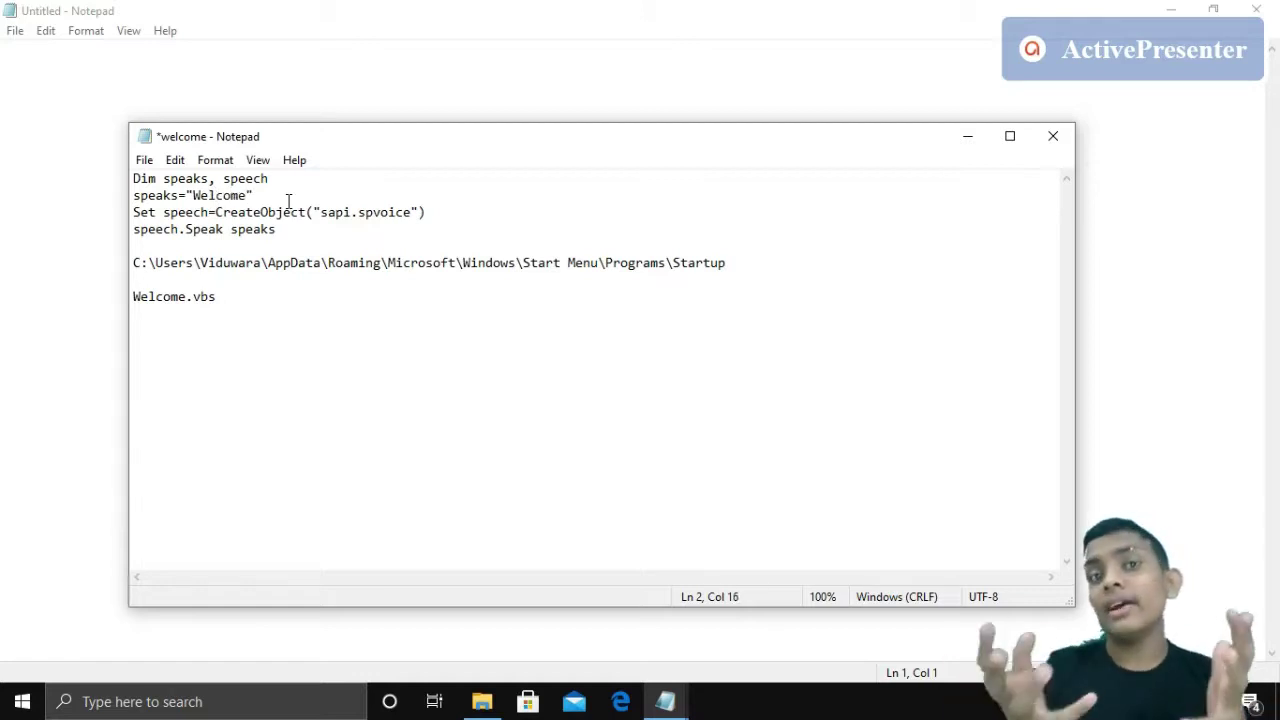
text(,)
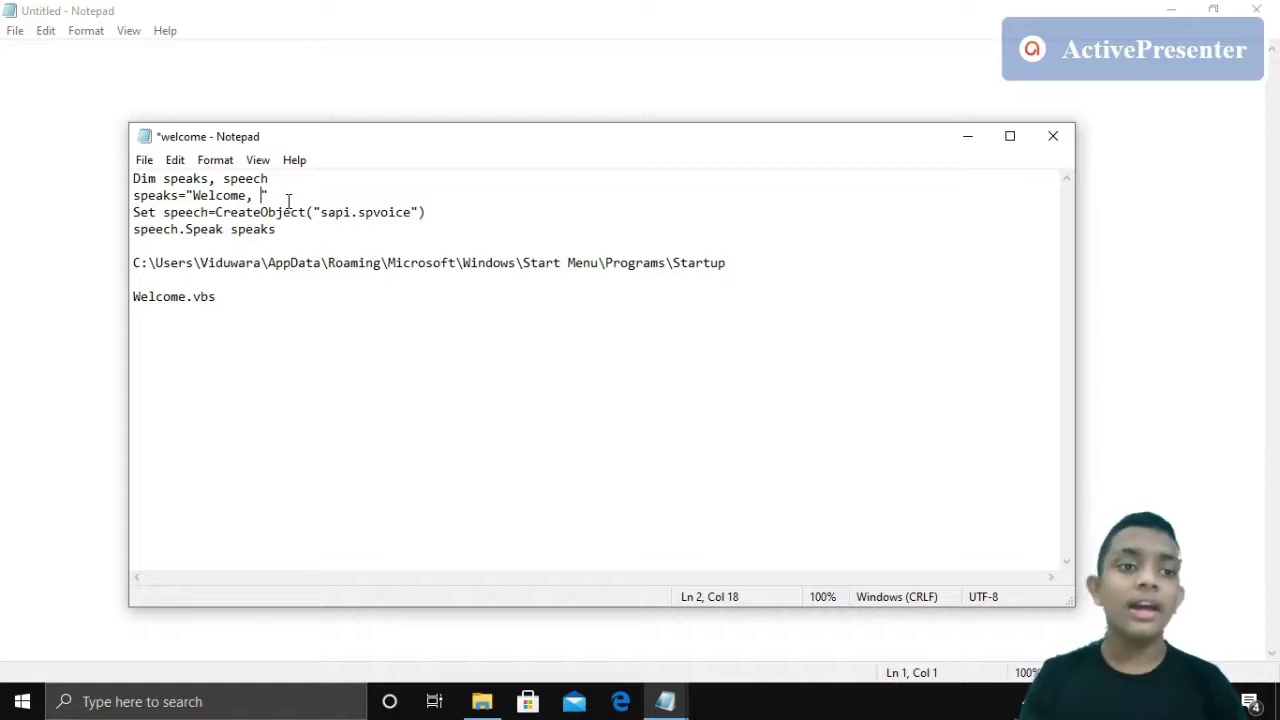
text(TECH)
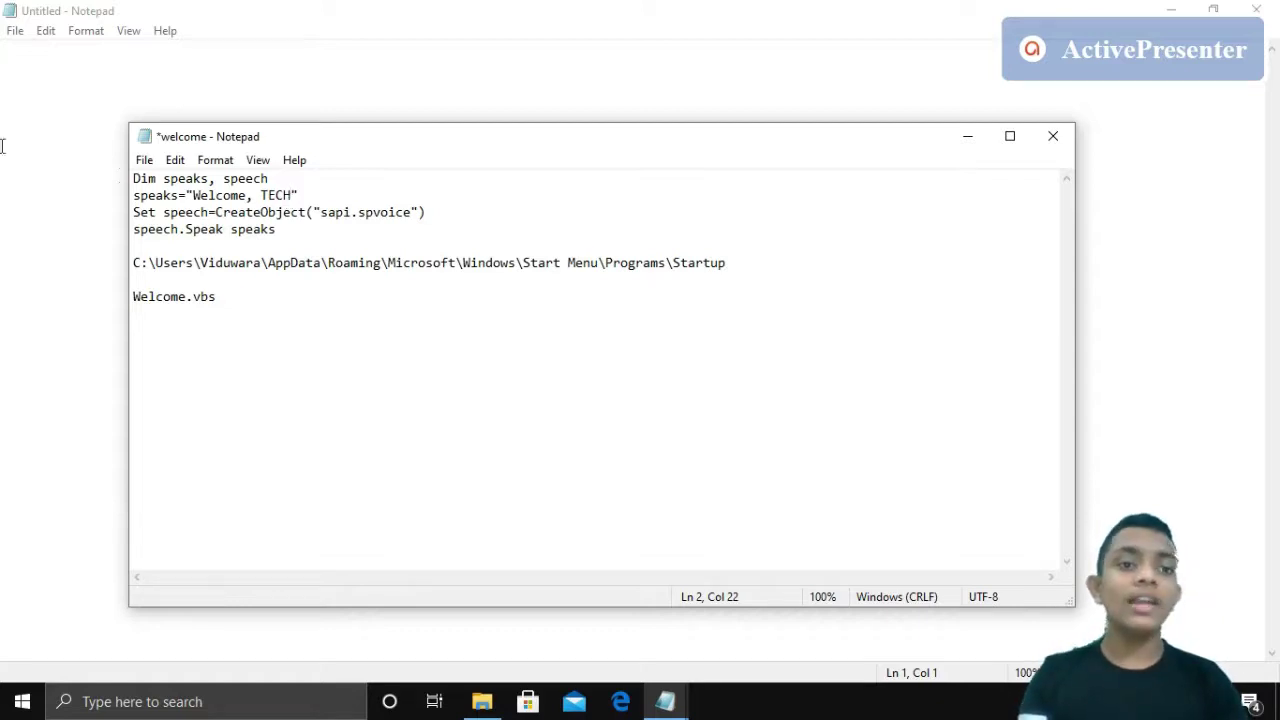
- Copy the four script lines from the welcome file and paste them into the blank Untitled document
click(315, 19)
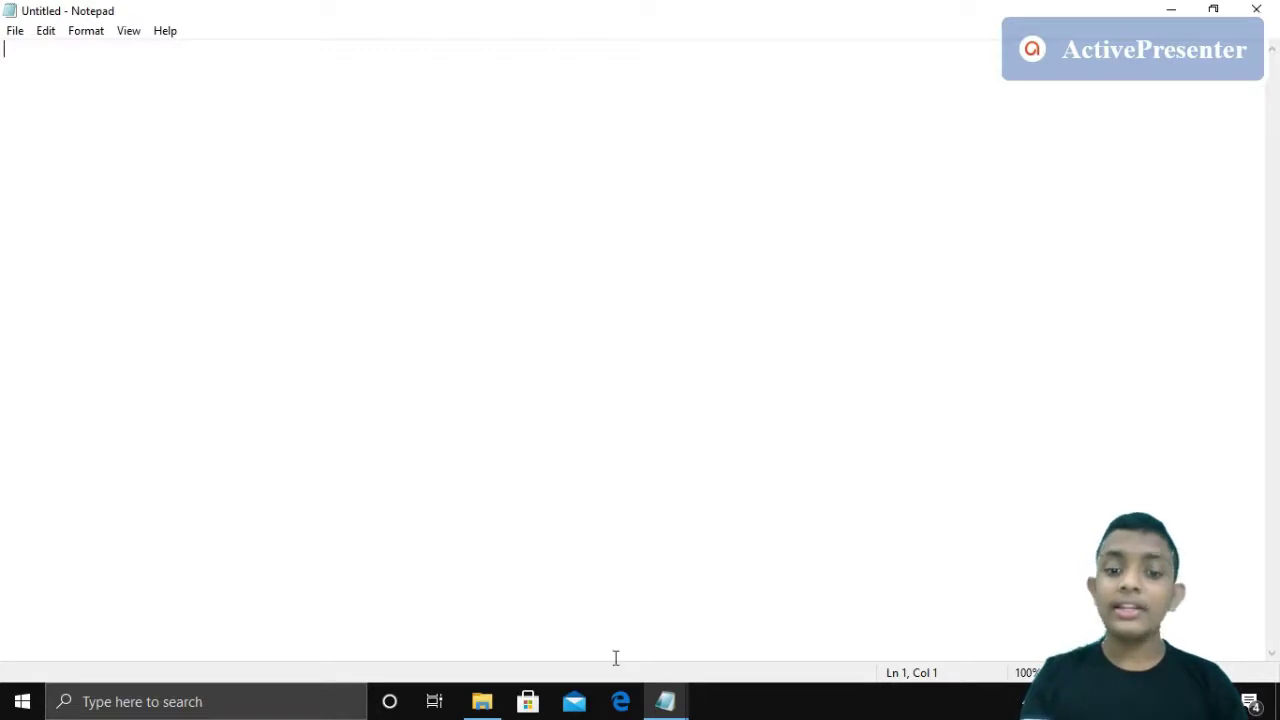
mouse_move(665, 701)
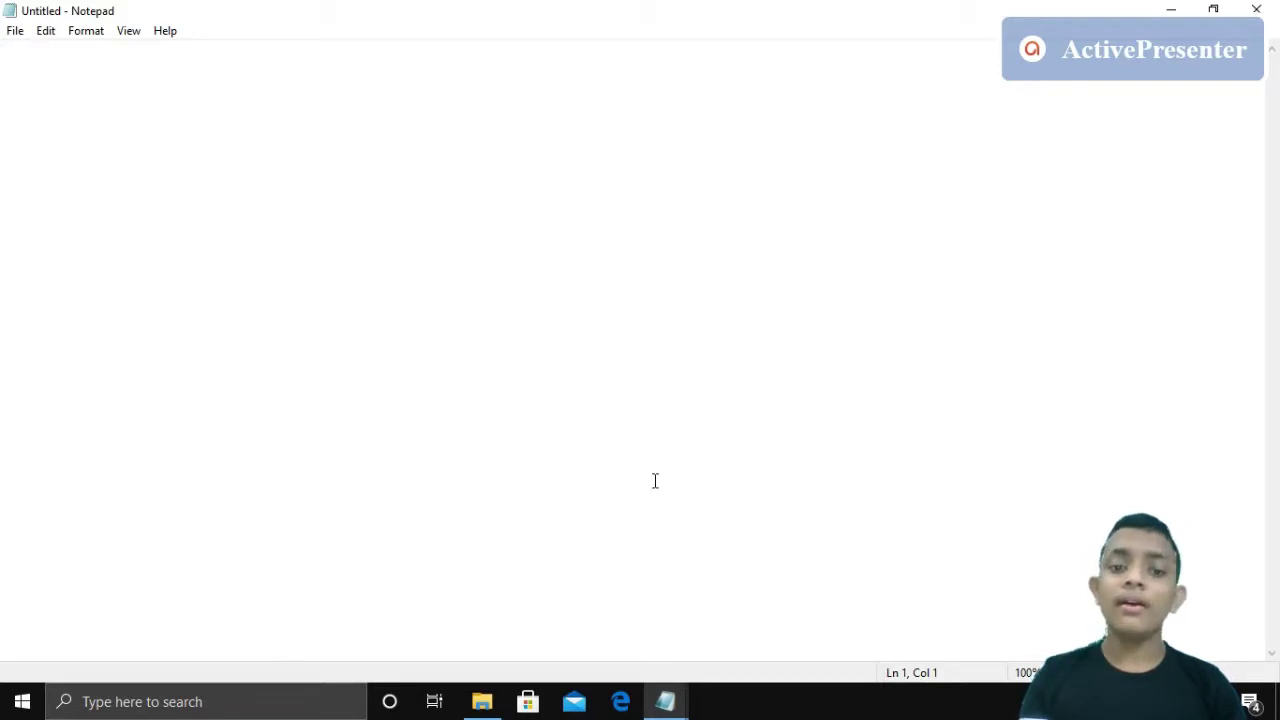
click(691, 672)
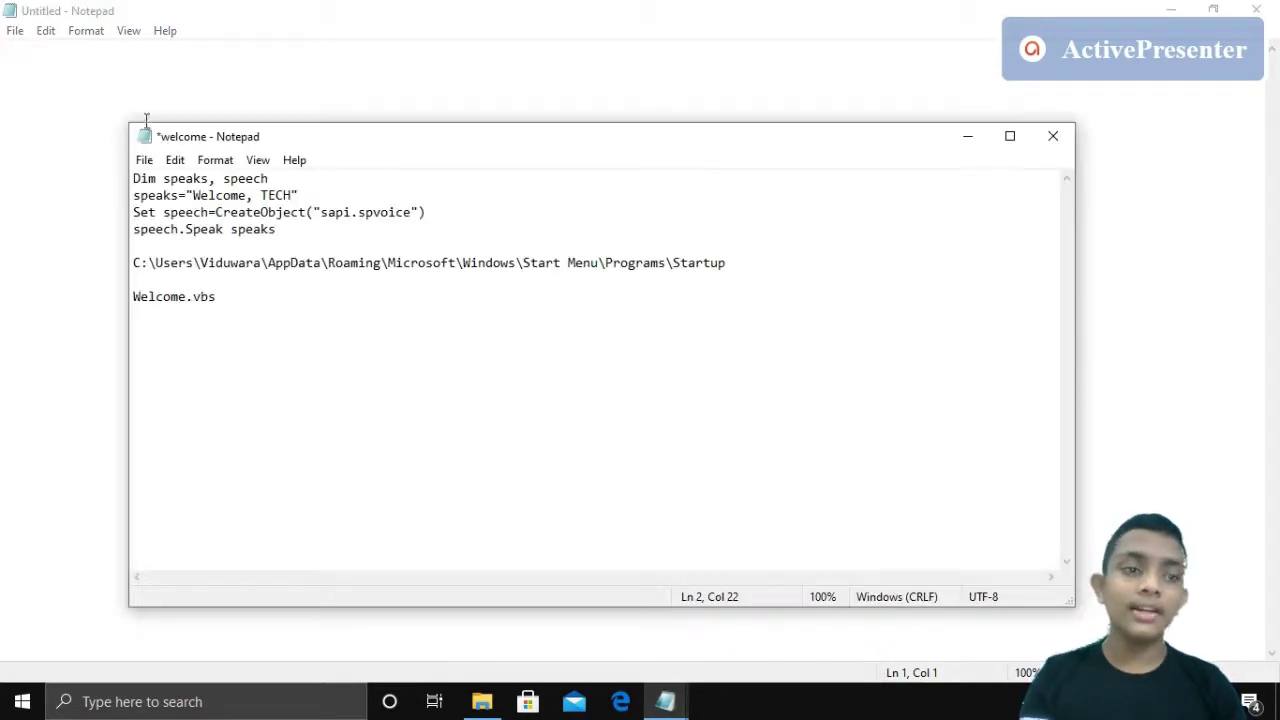
drag(134, 179, 290, 236)
key(ctrl+c)
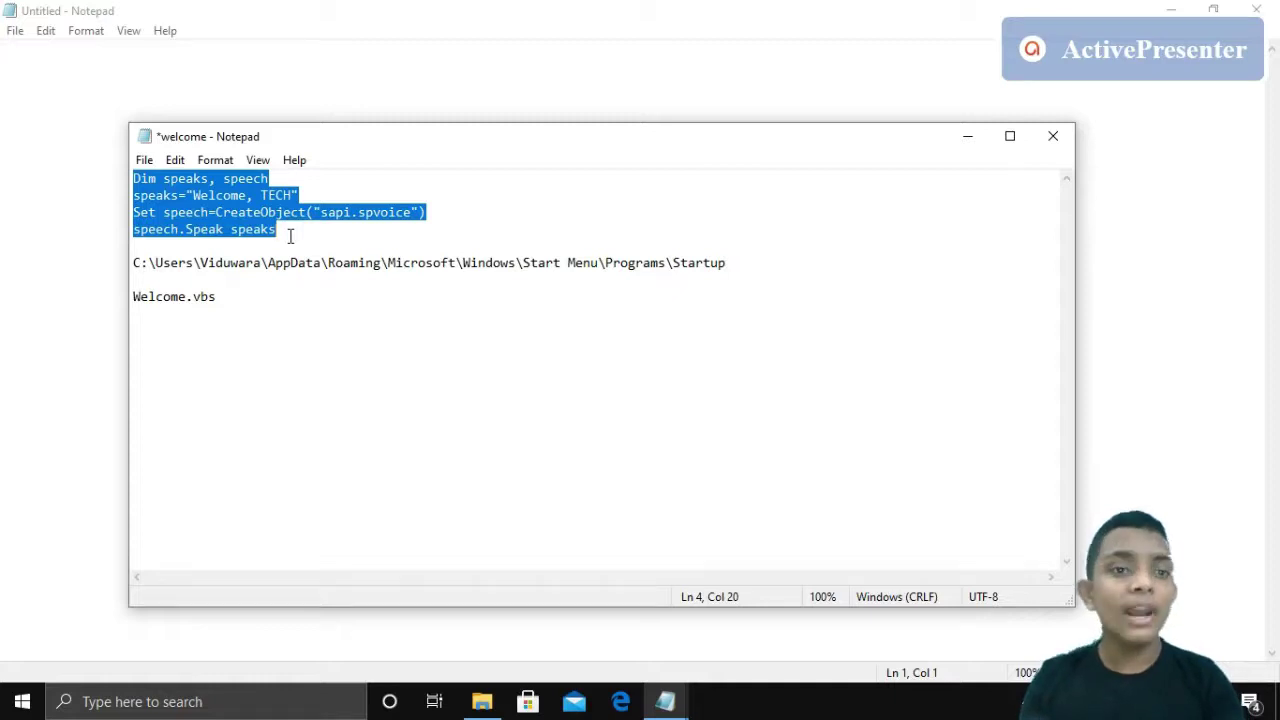
click(3, 56)
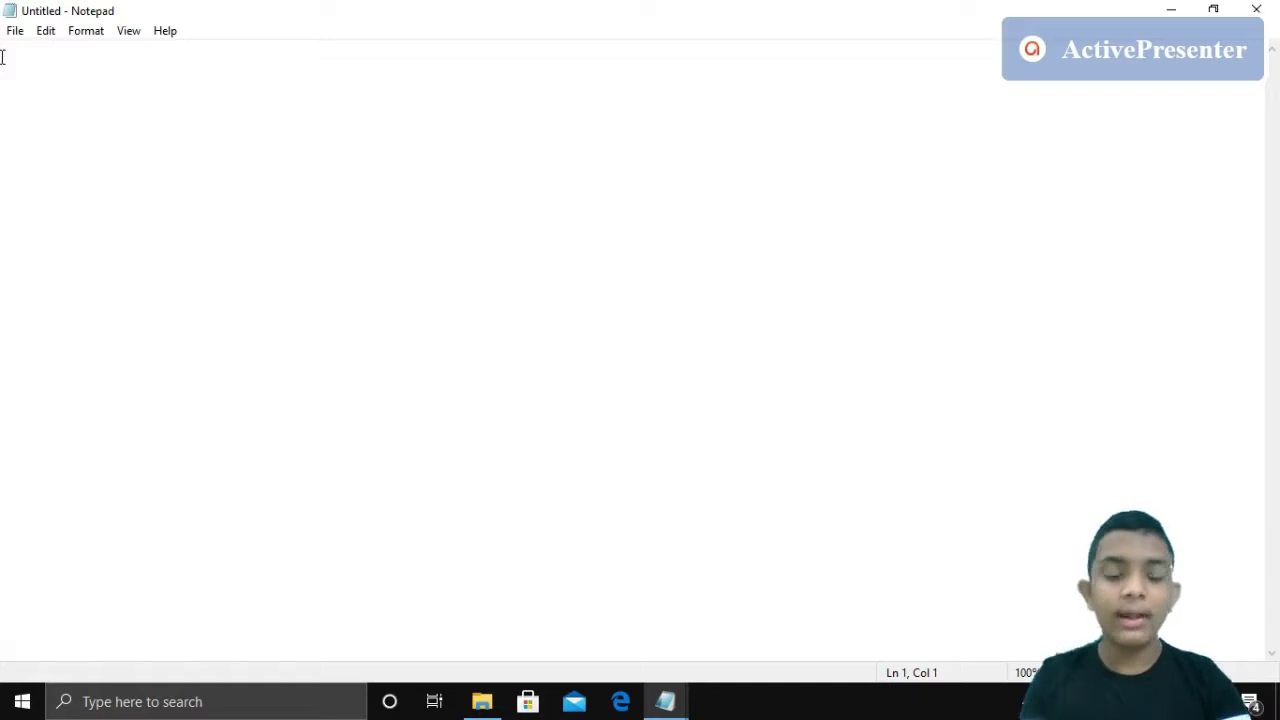
key(ctrl+v)
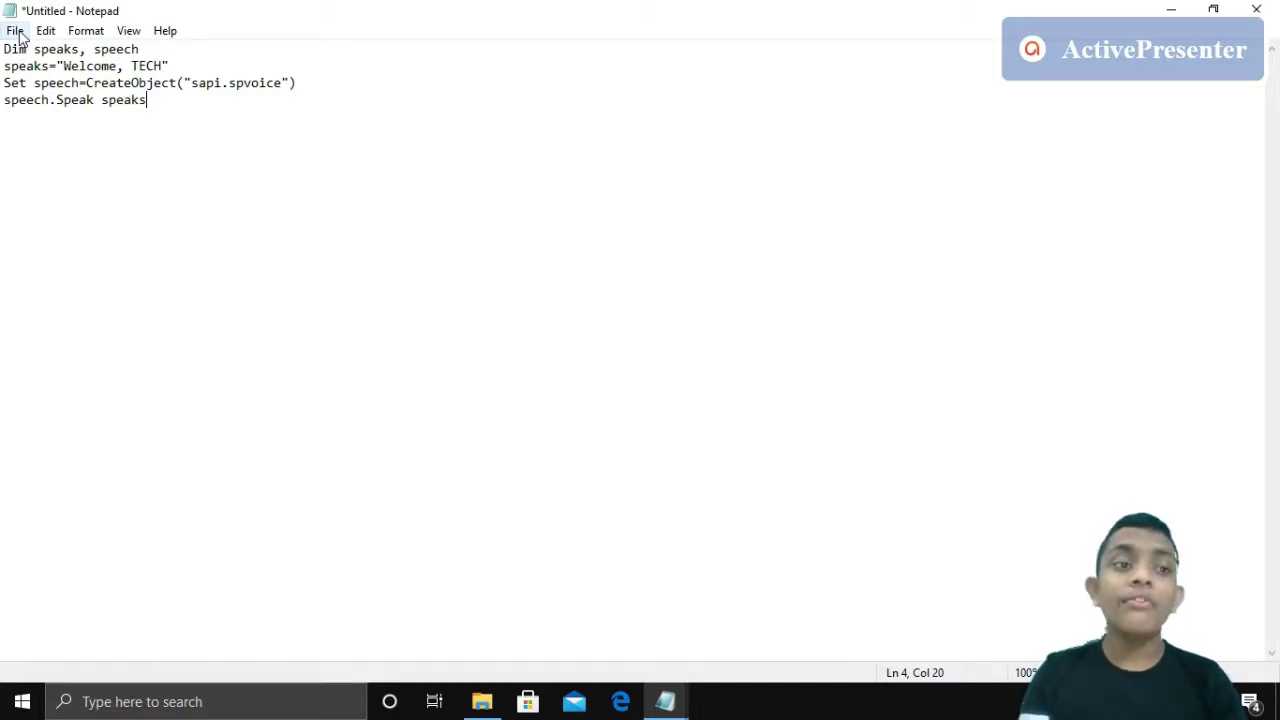
- Save the untitled script in the Documents folder as welcome.vbs
click(12, 32)
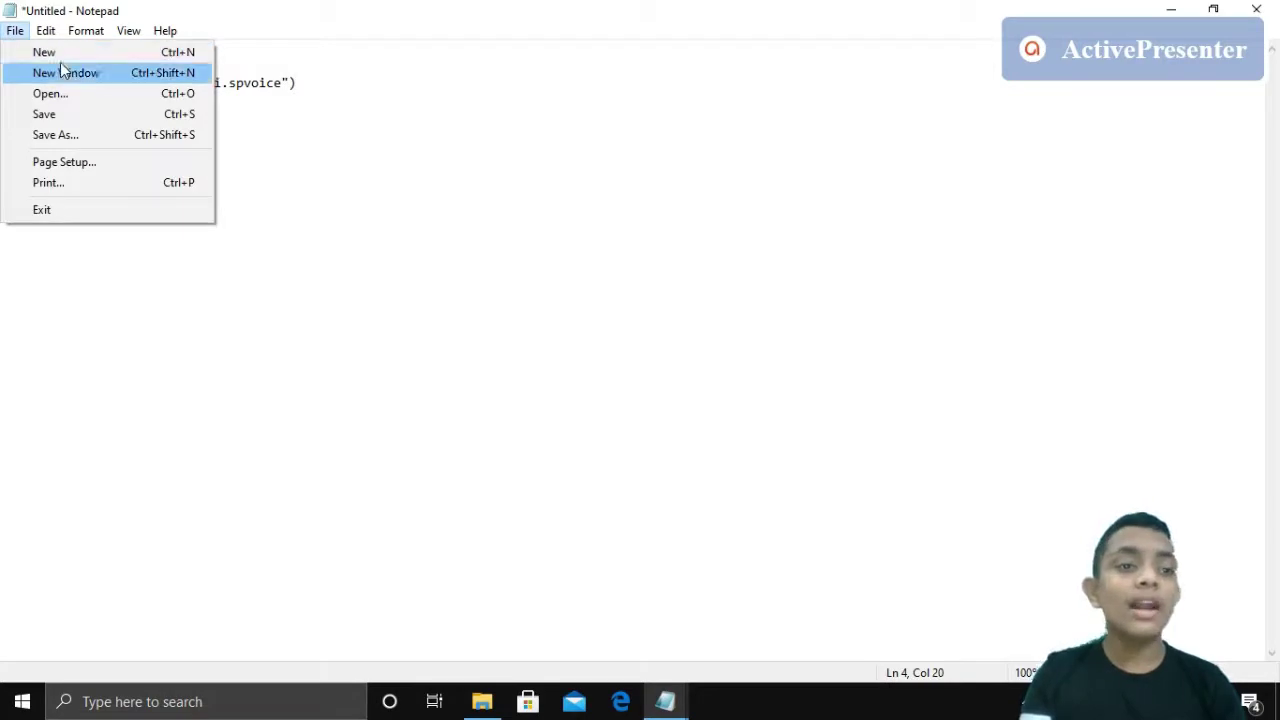
click(117, 120)
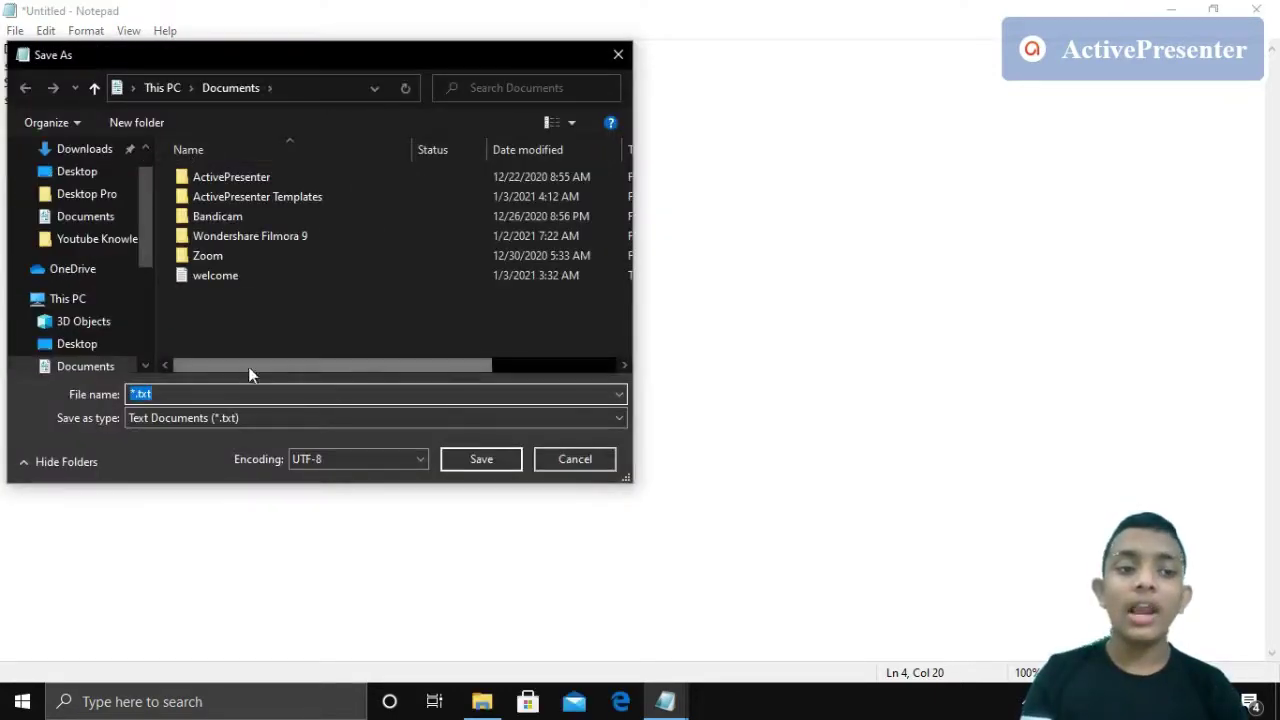
key(BackSpace)
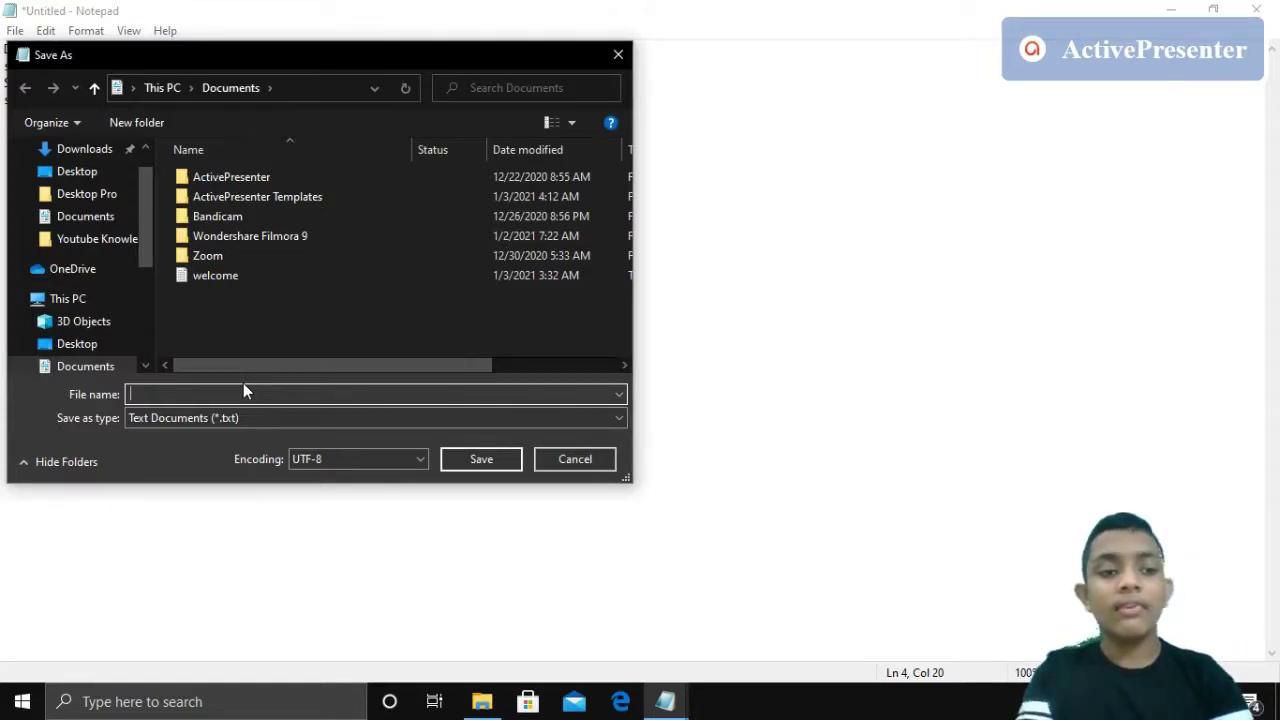
text(welcome)
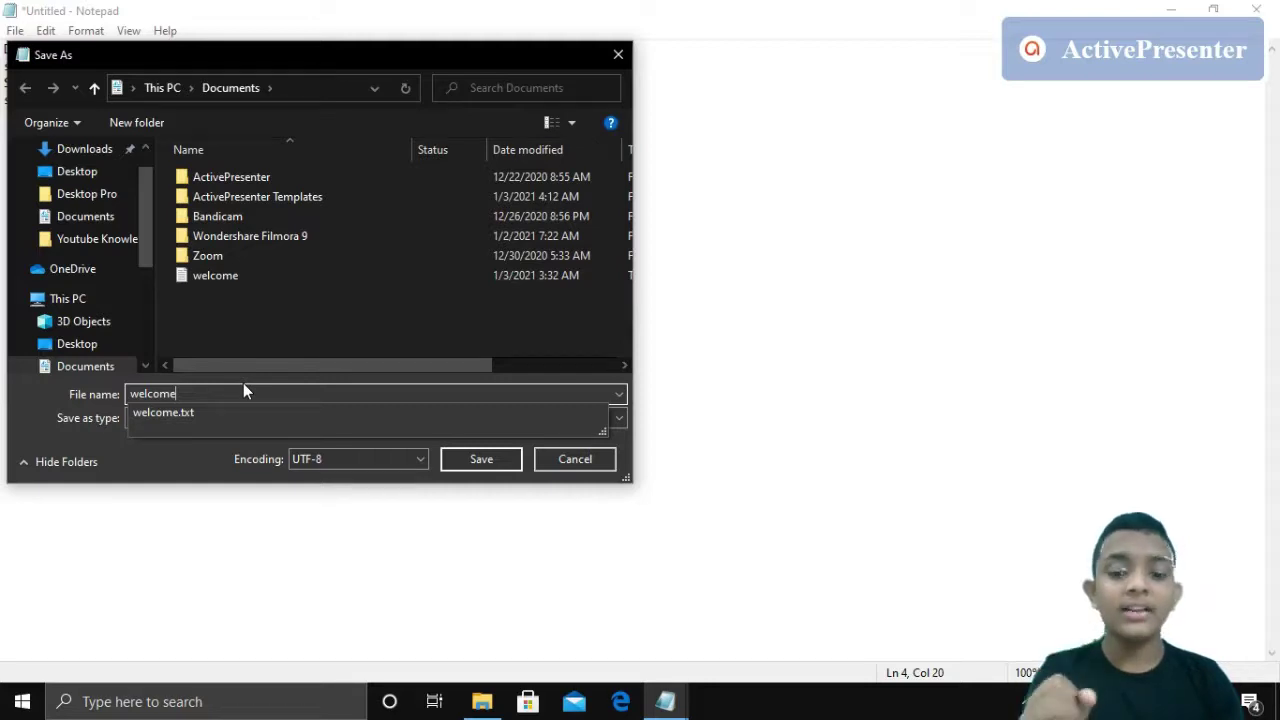
text(.vbs)
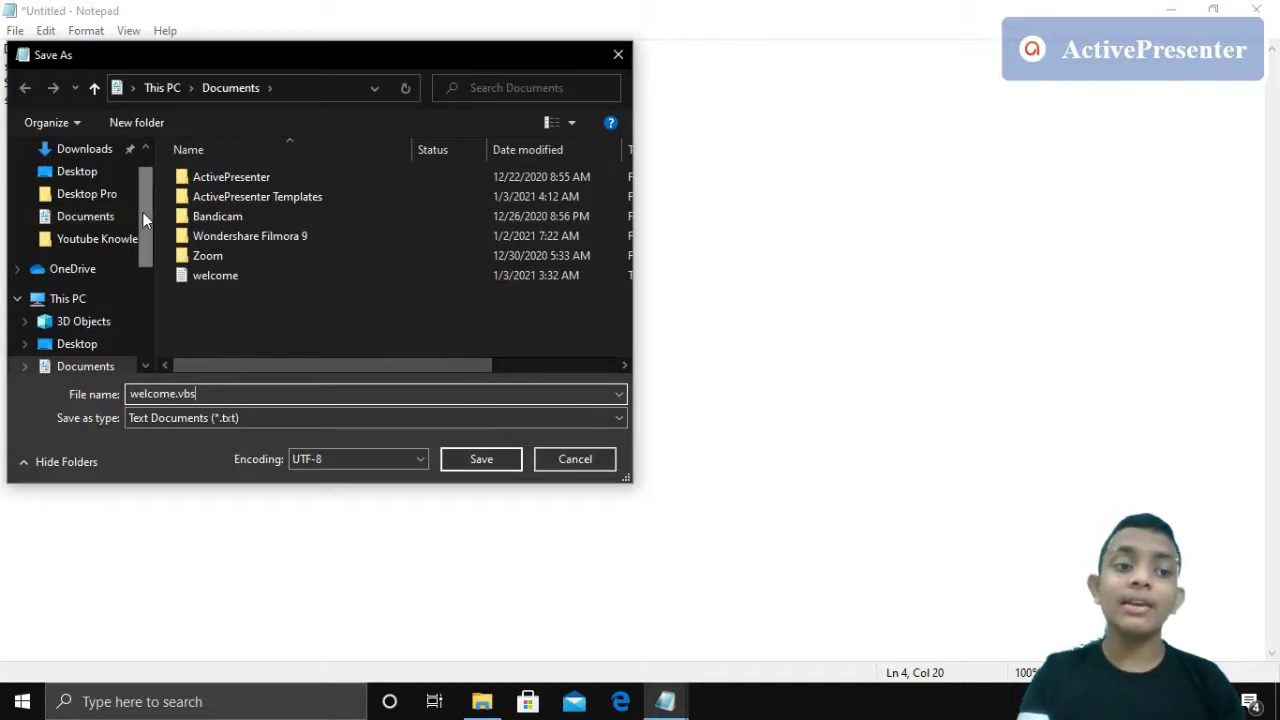
drag(147, 225, 147, 254)
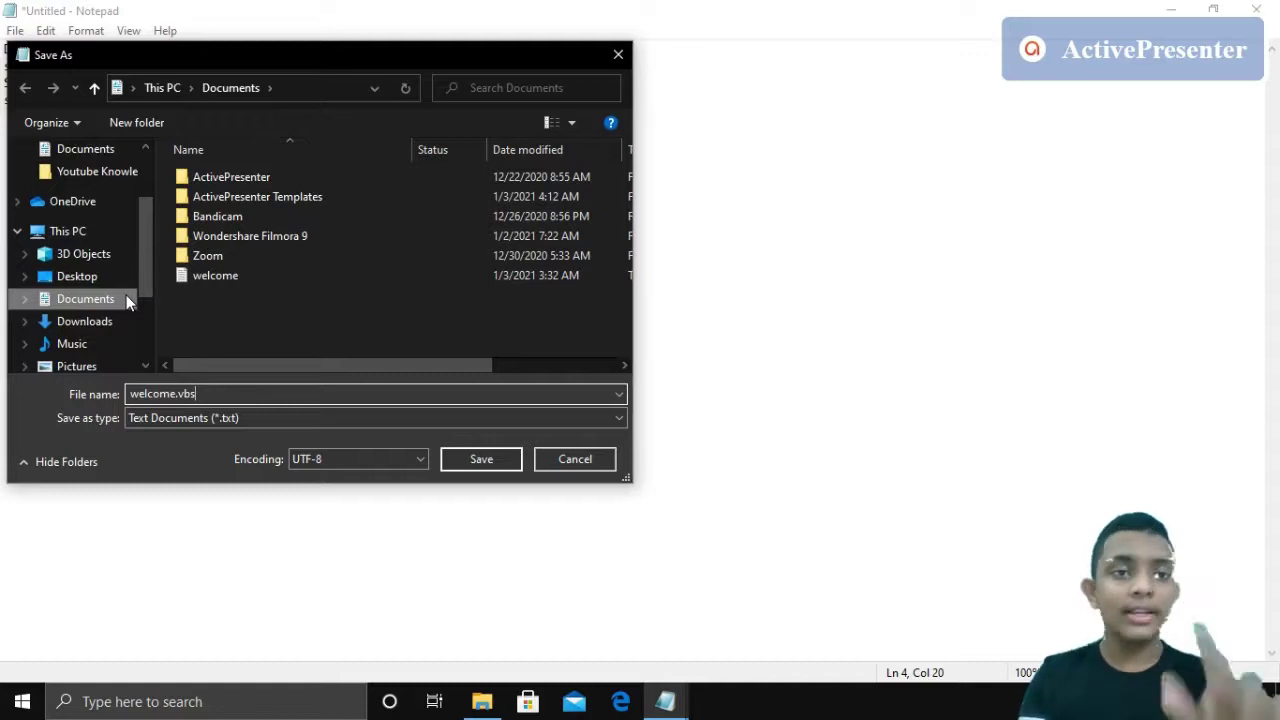
click(263, 320)
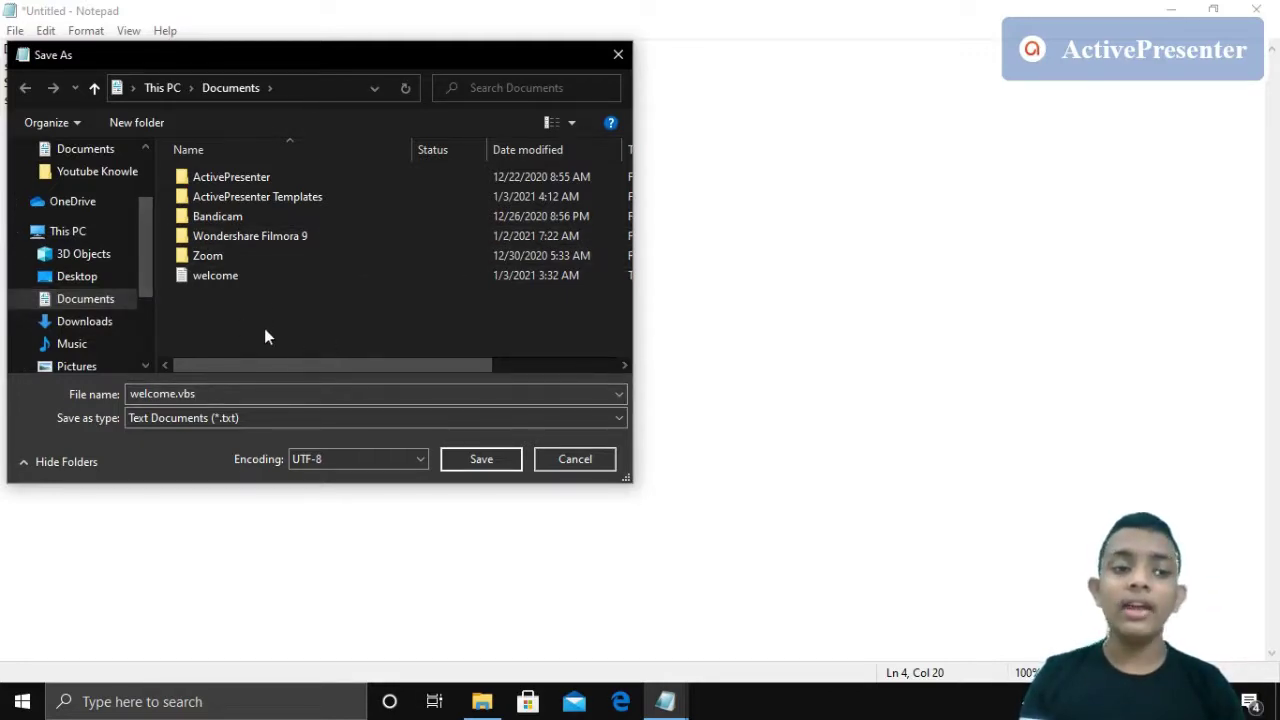
click(507, 468)
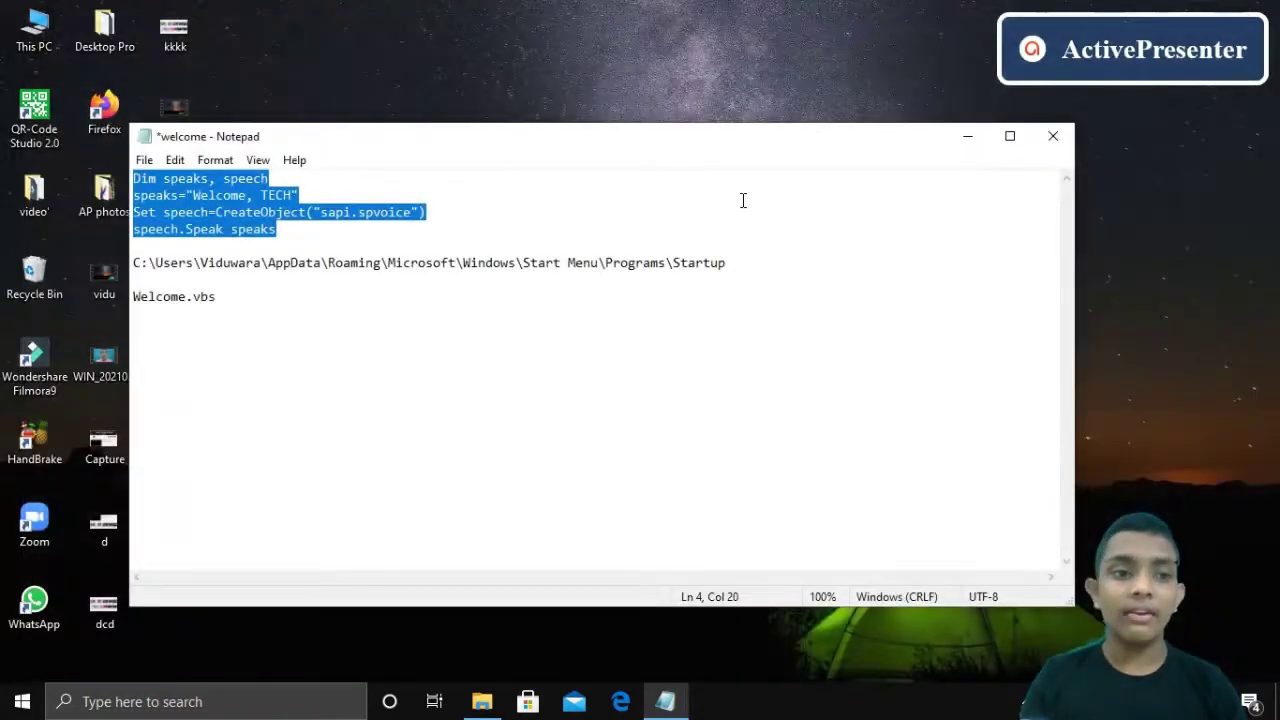
- Examine the Welcome.vbs file name, its .vbs extension and the Startup folder path noted in the welcome text file
click(520, 229)
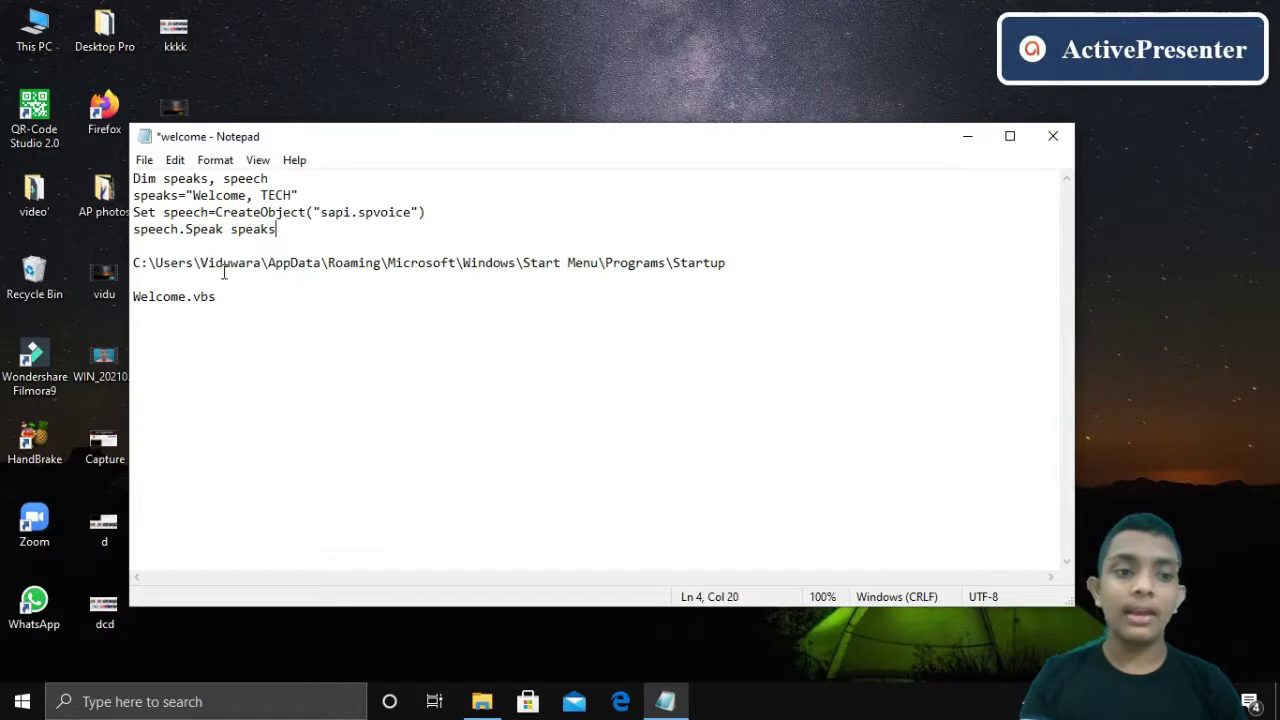
drag(133, 297, 223, 296)
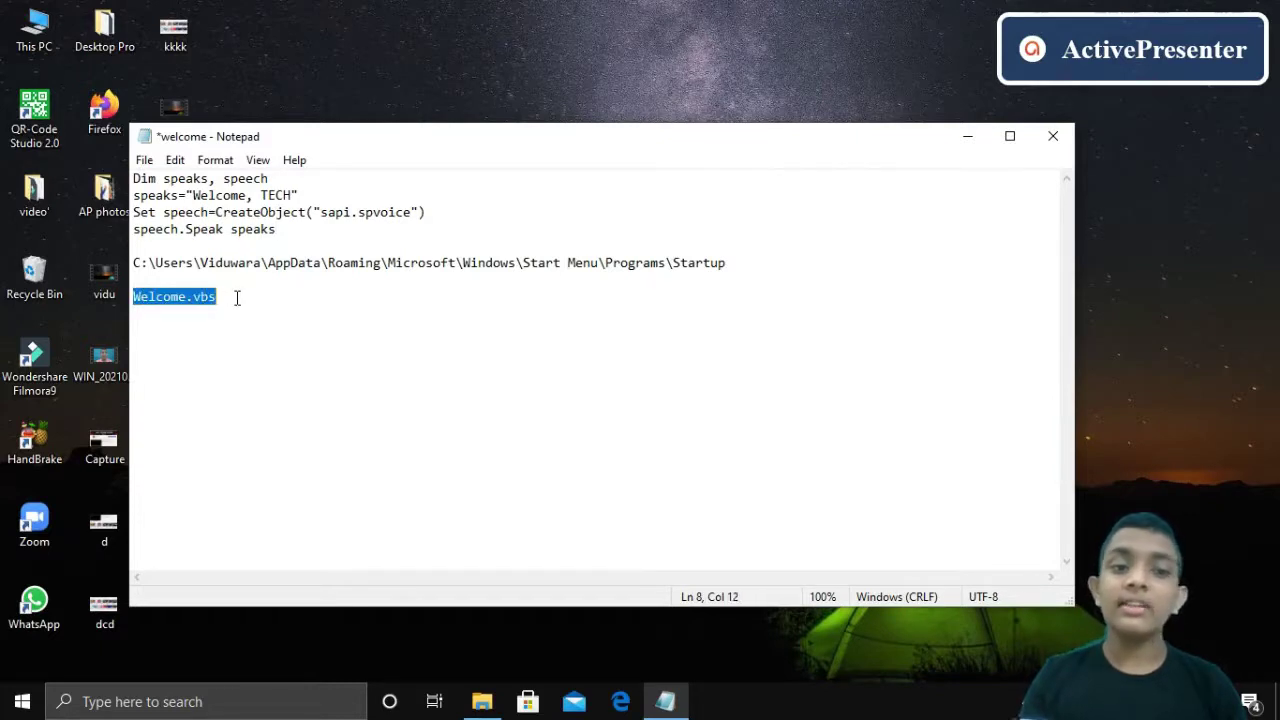
drag(237, 297, 187, 297)
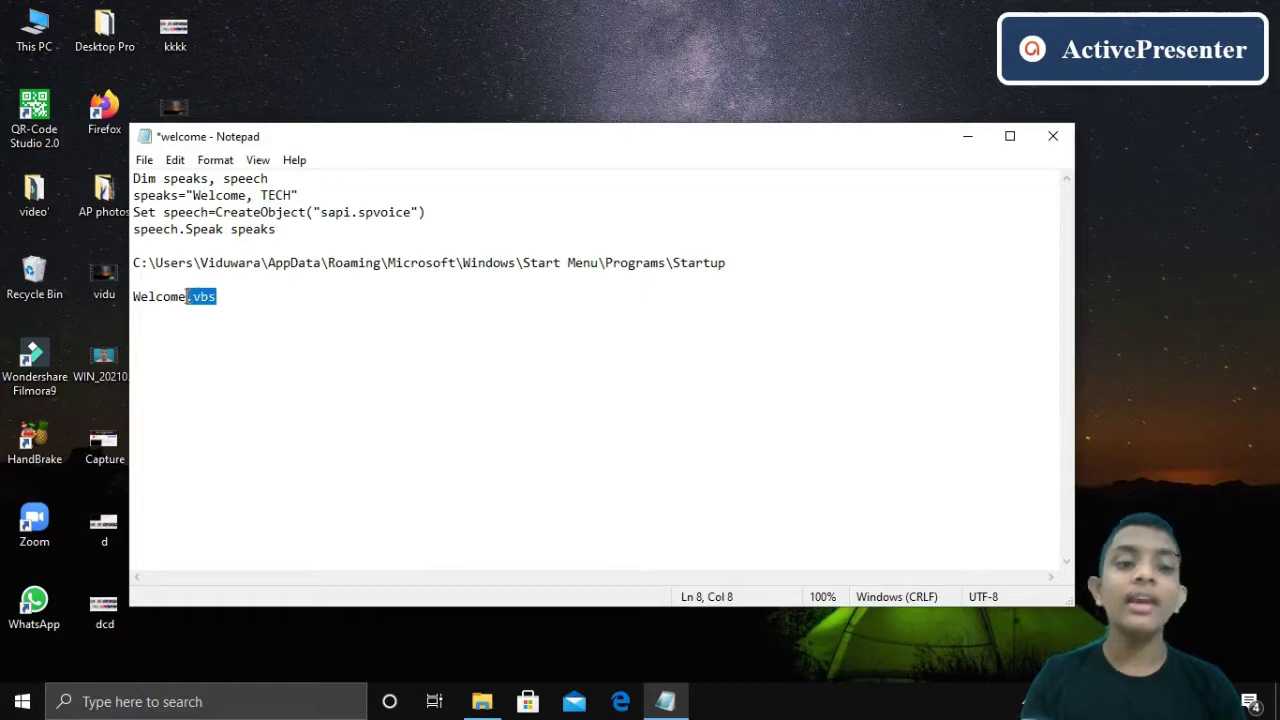
click(304, 318)
click(133, 263)
drag(133, 263, 671, 277)
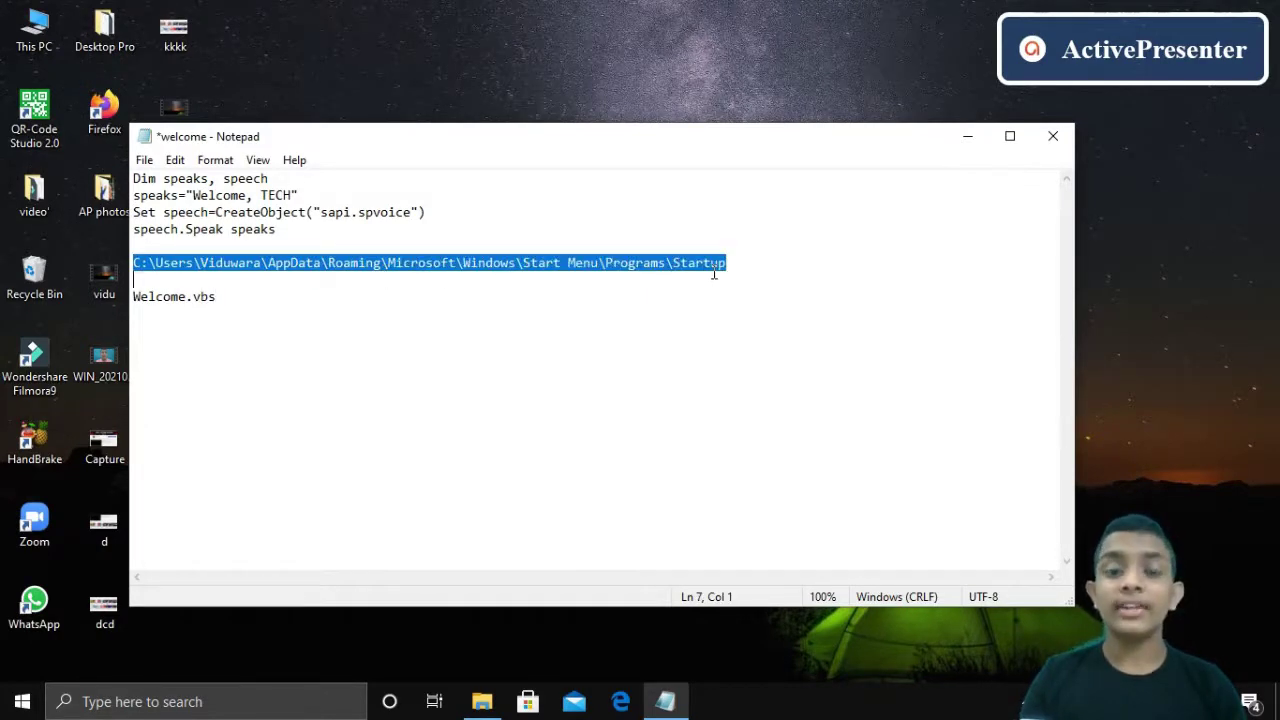
click(792, 276)
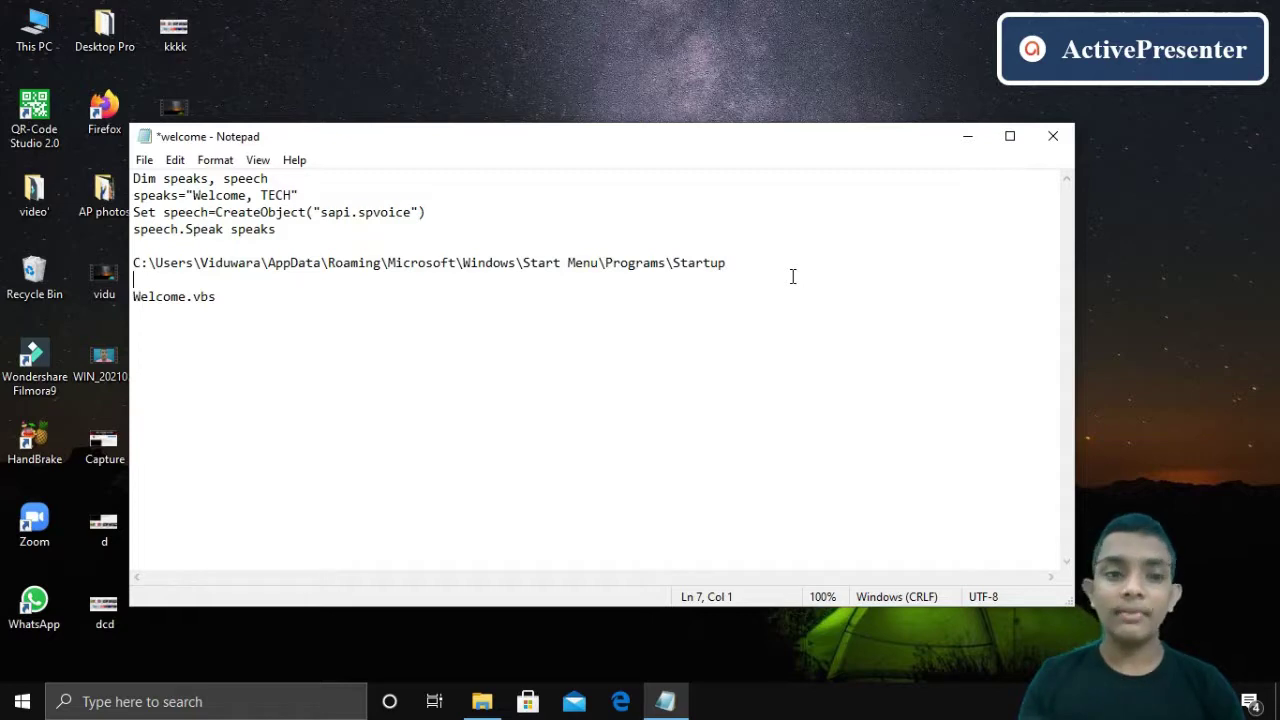
- Copy the Startup folder path from the welcome text file and open that folder through Windows search
click(731, 262)
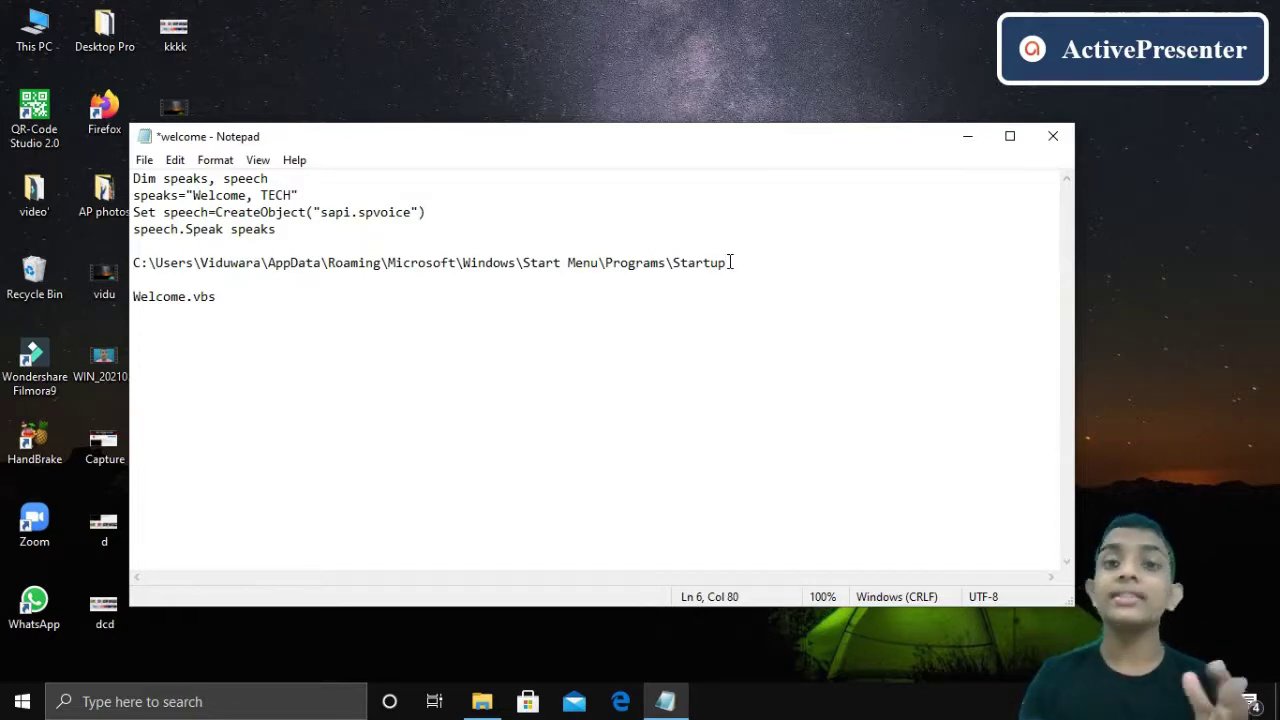
drag(731, 262, 133, 262)
key(ctrl+c)
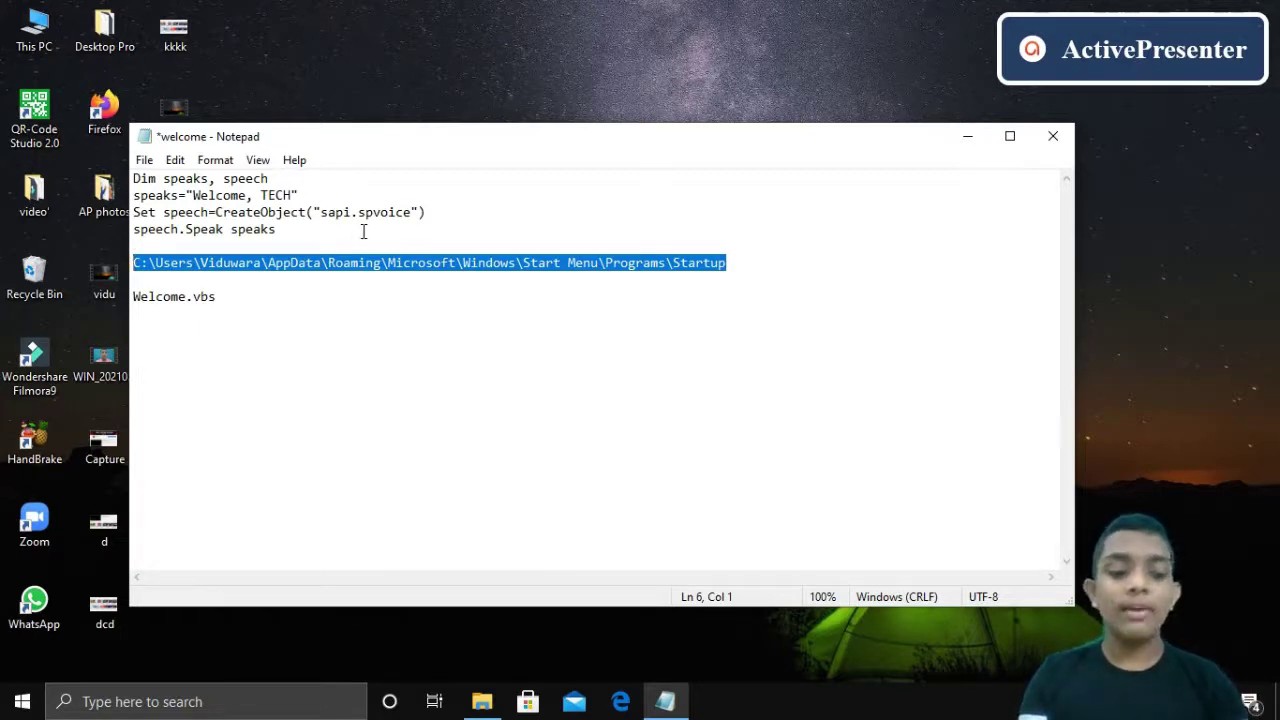
click(235, 712)
click(235, 705)
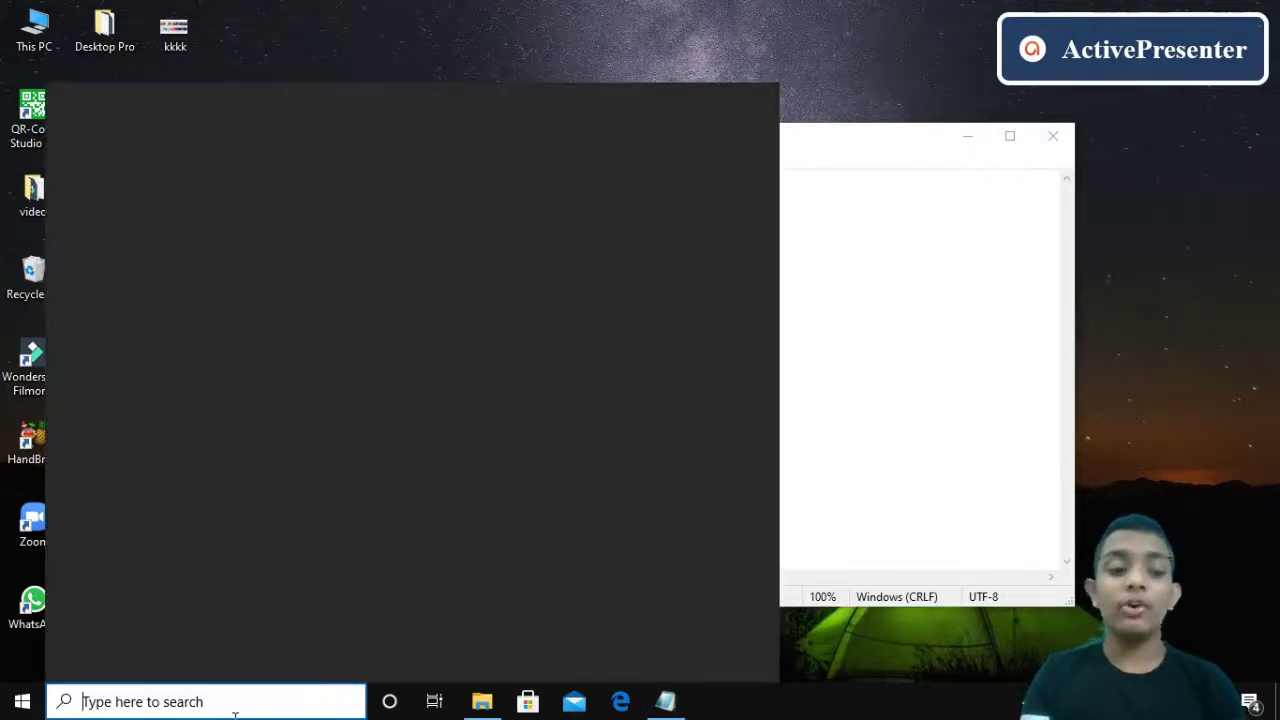
key(ctrl+v)
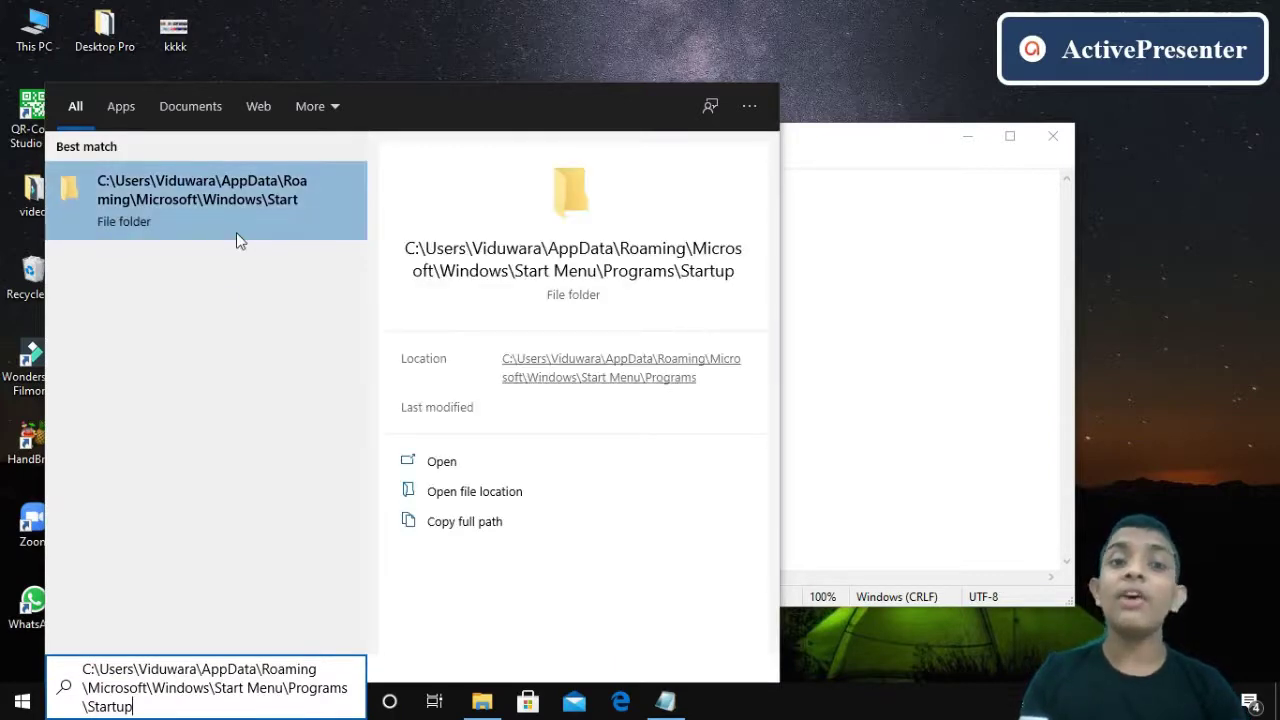
key(Escape)
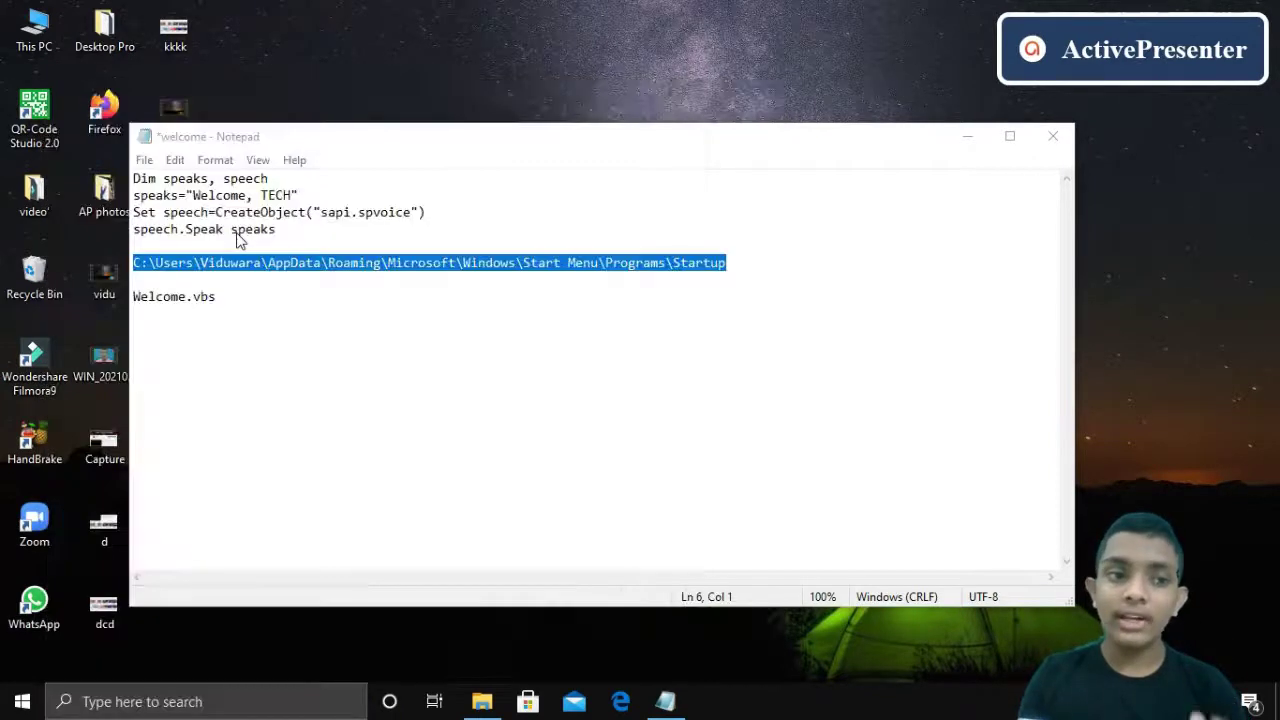
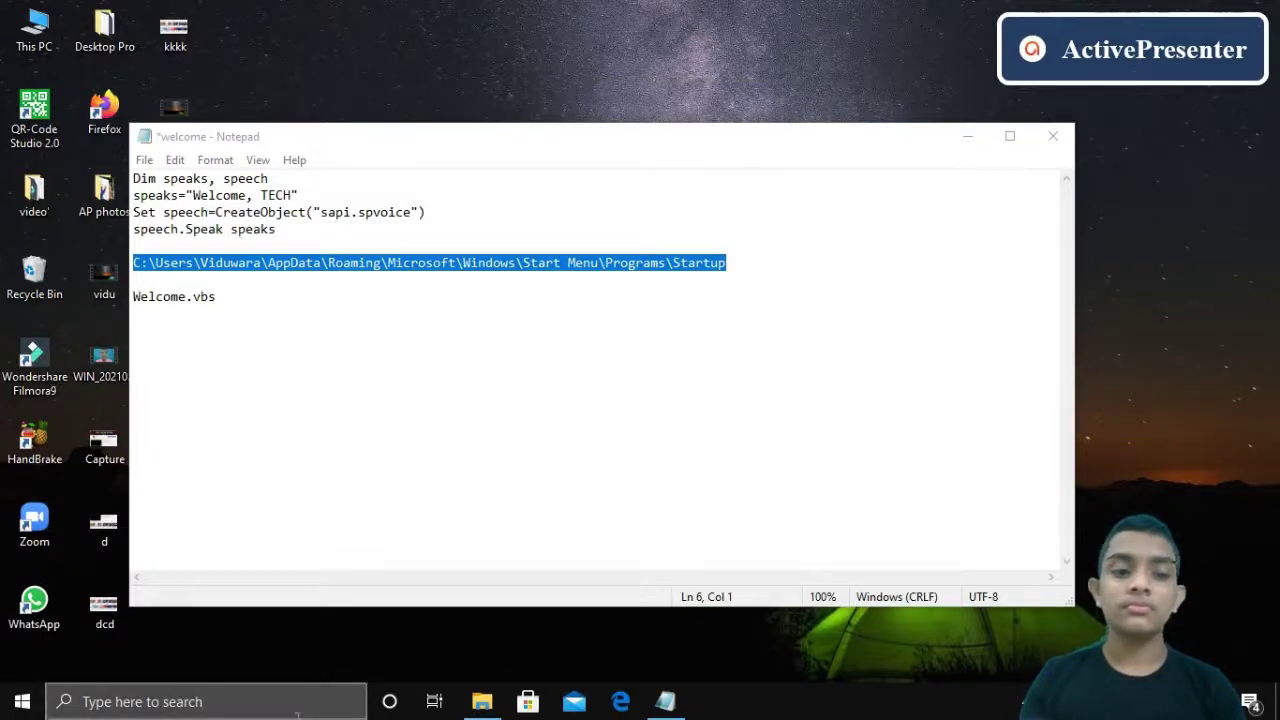
click(482, 701)
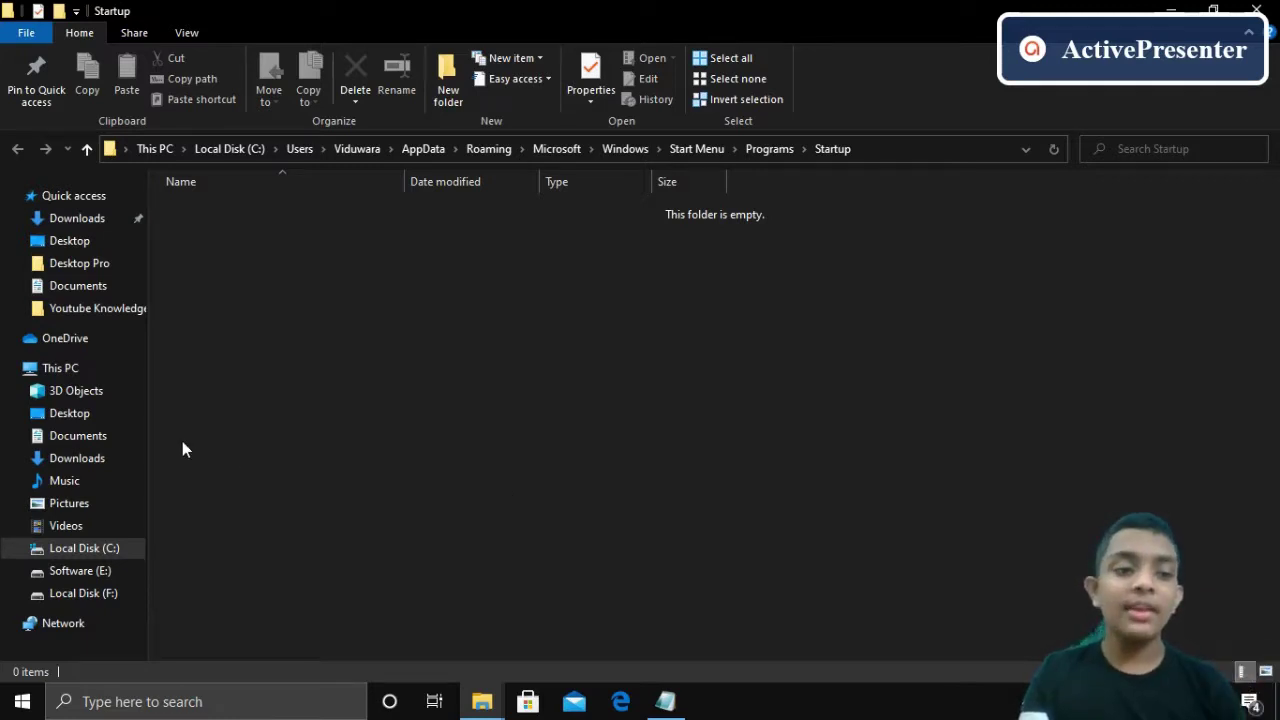
- Copy the welcome VBScript file from the Documents folder and paste it into the Startup folder
click(114, 446)
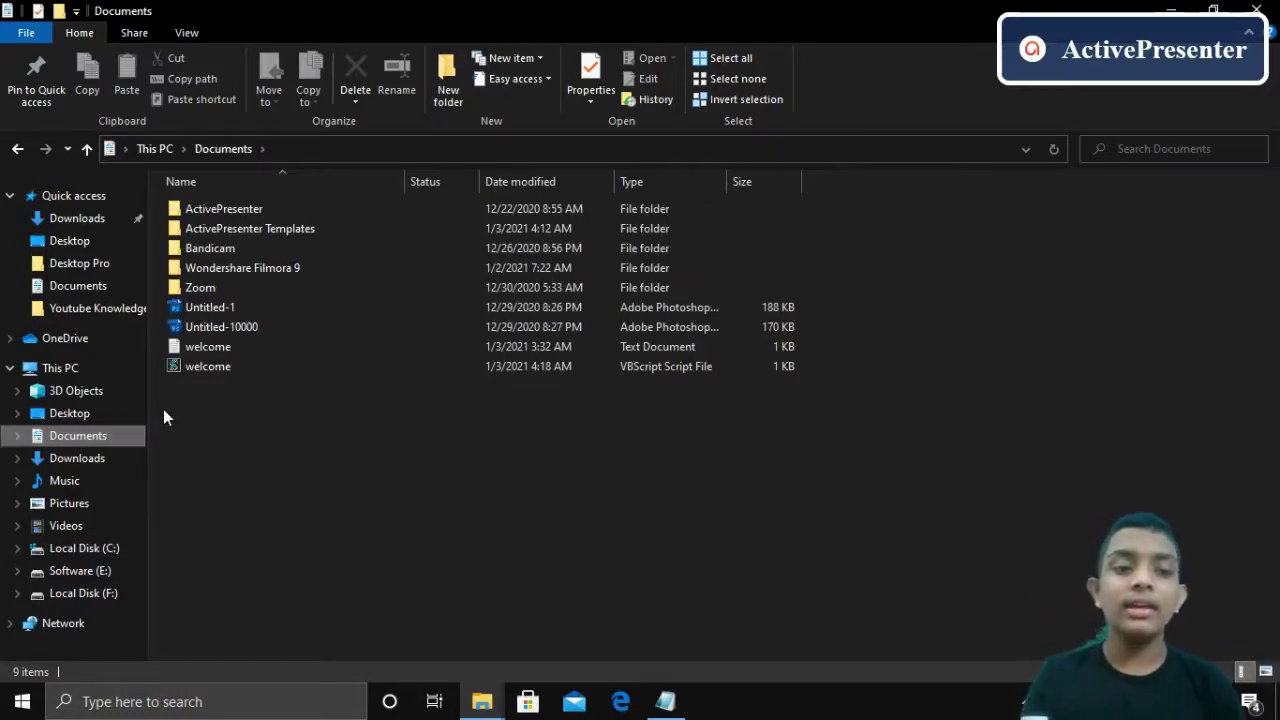
click(229, 369)
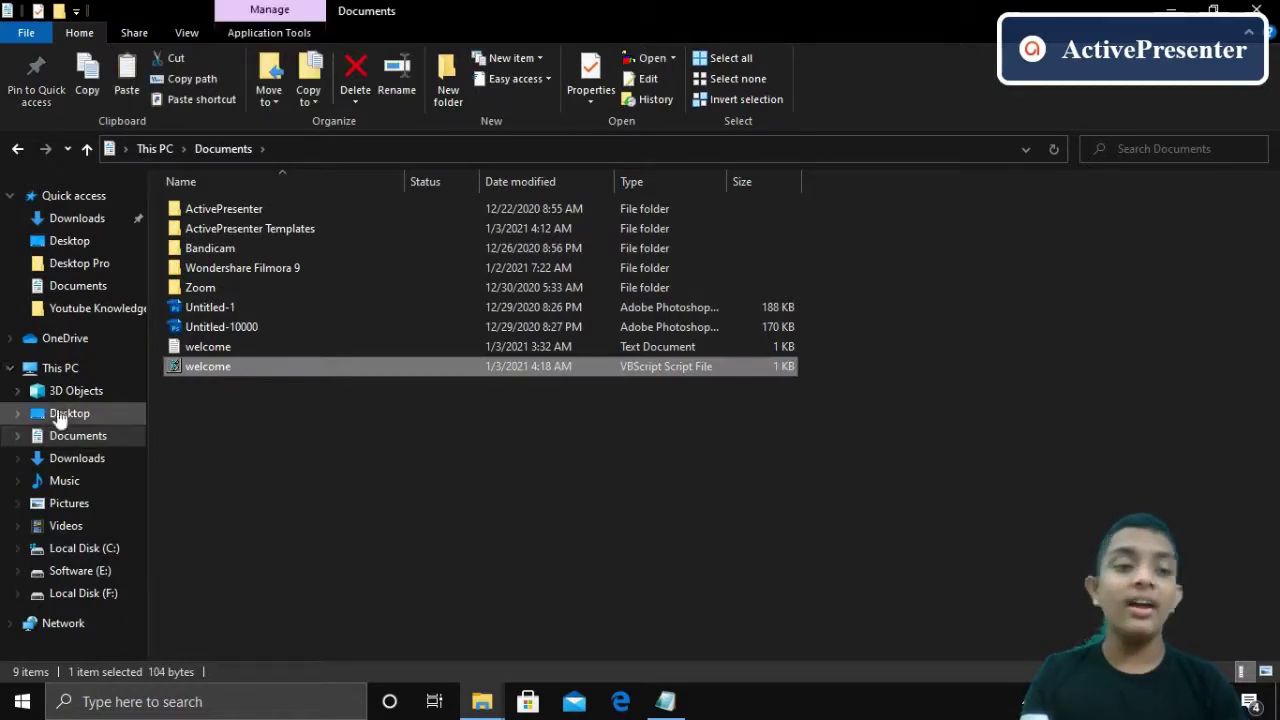
click(25, 160)
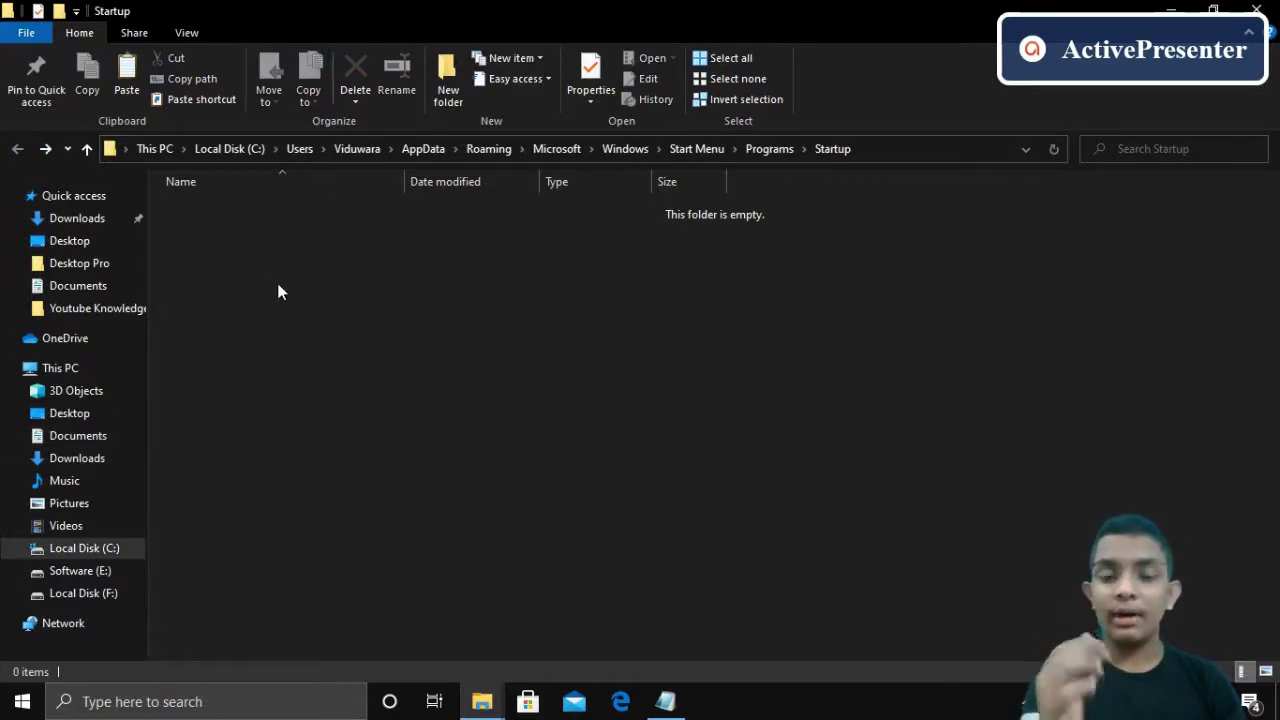
key(ctrl+v)
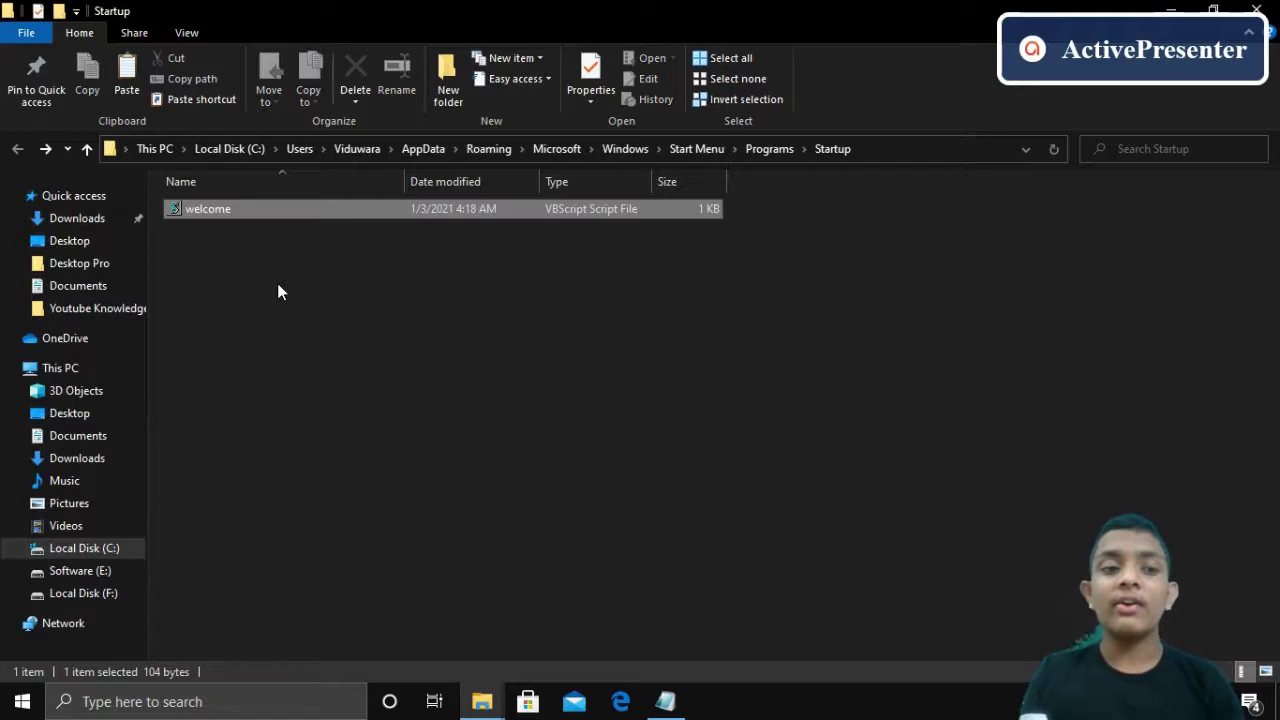
- Review the file commands available for the welcome script in Documents and check its copy in the Startup folder
click(47, 150)
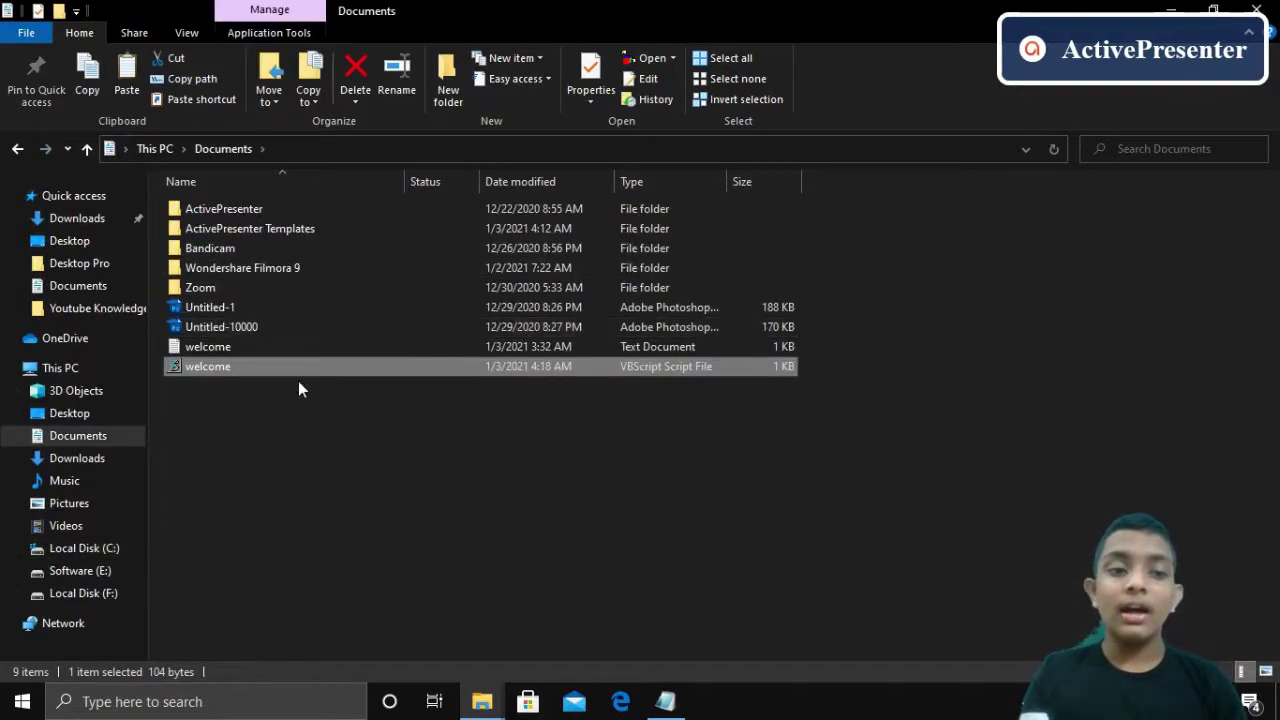
right_click(349, 372)
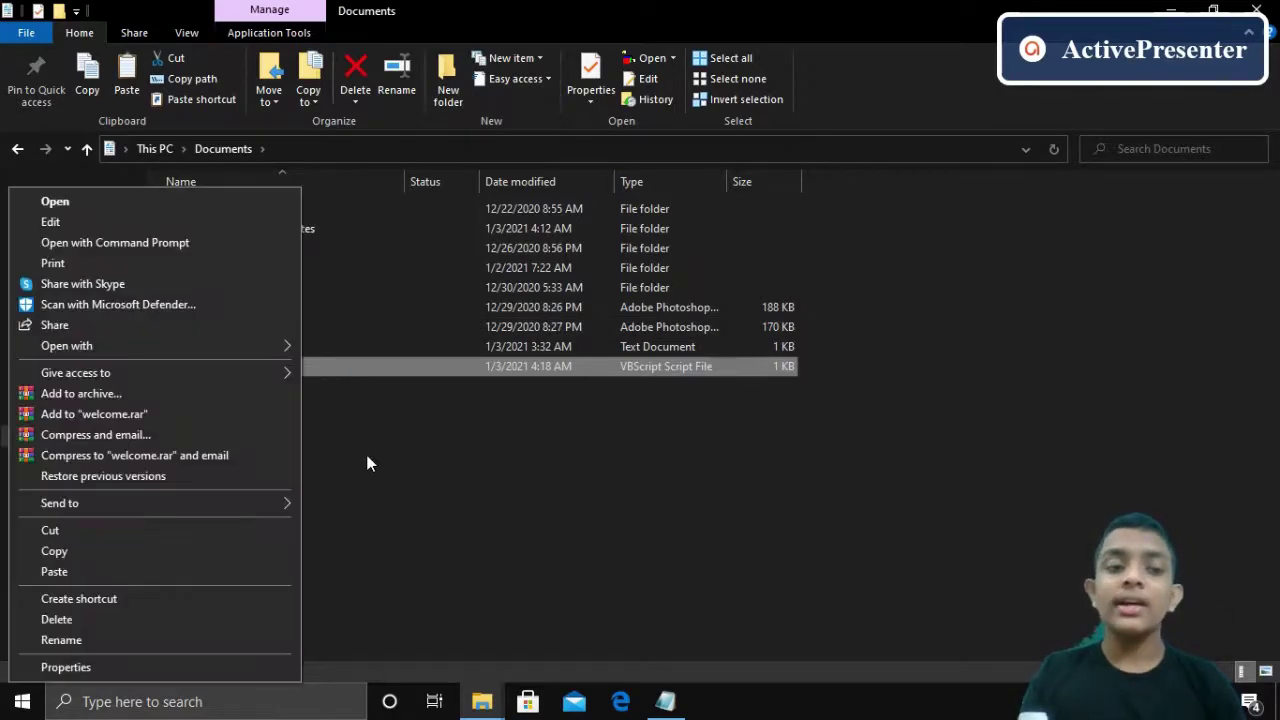
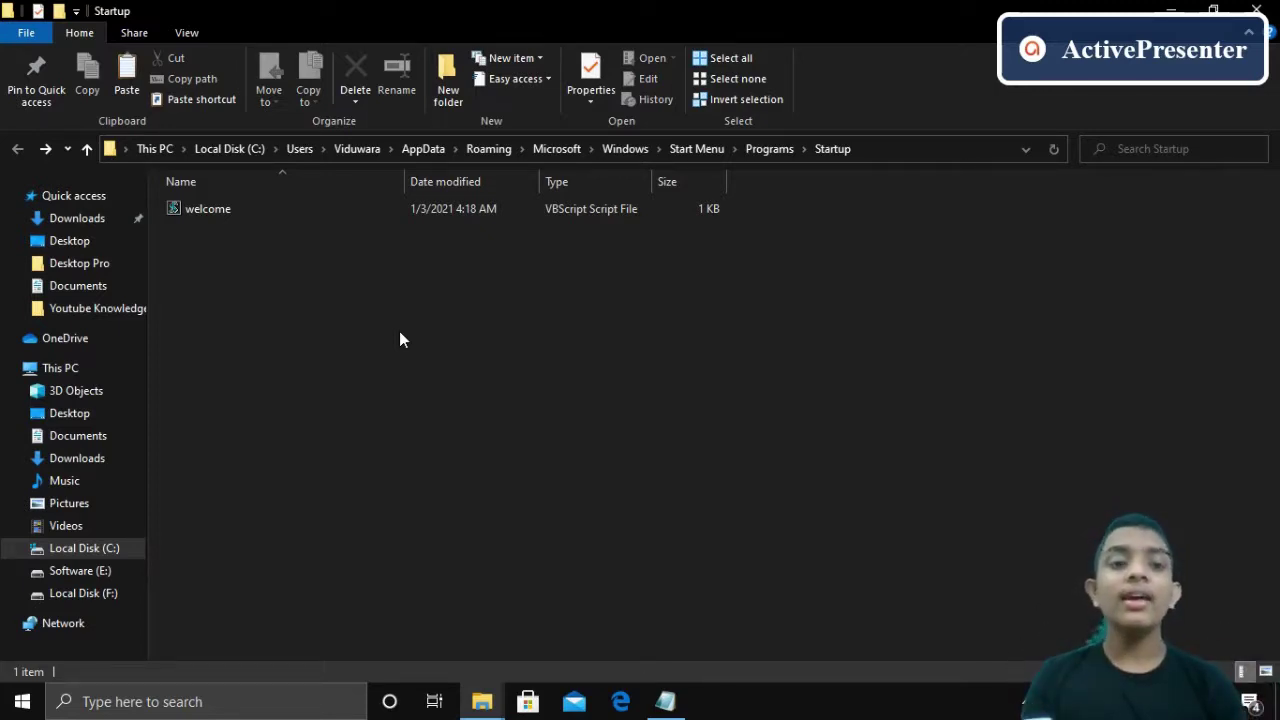
click(553, 213)
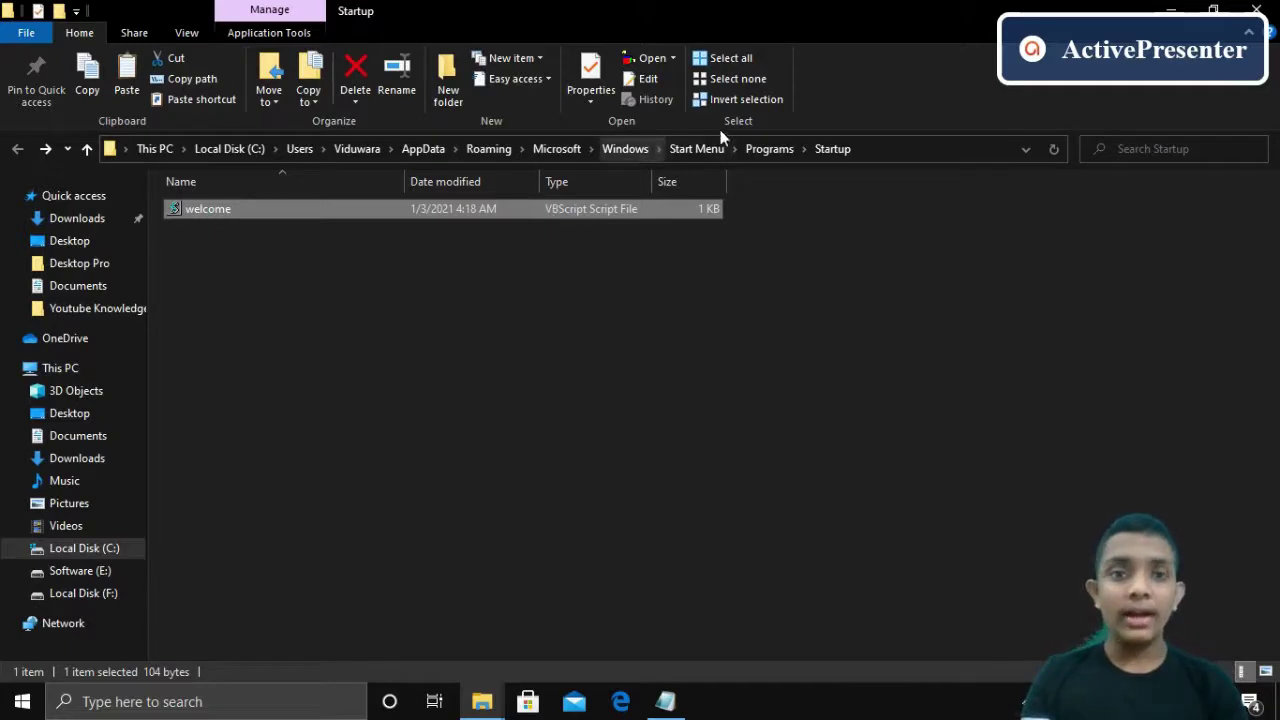
click(773, 224)
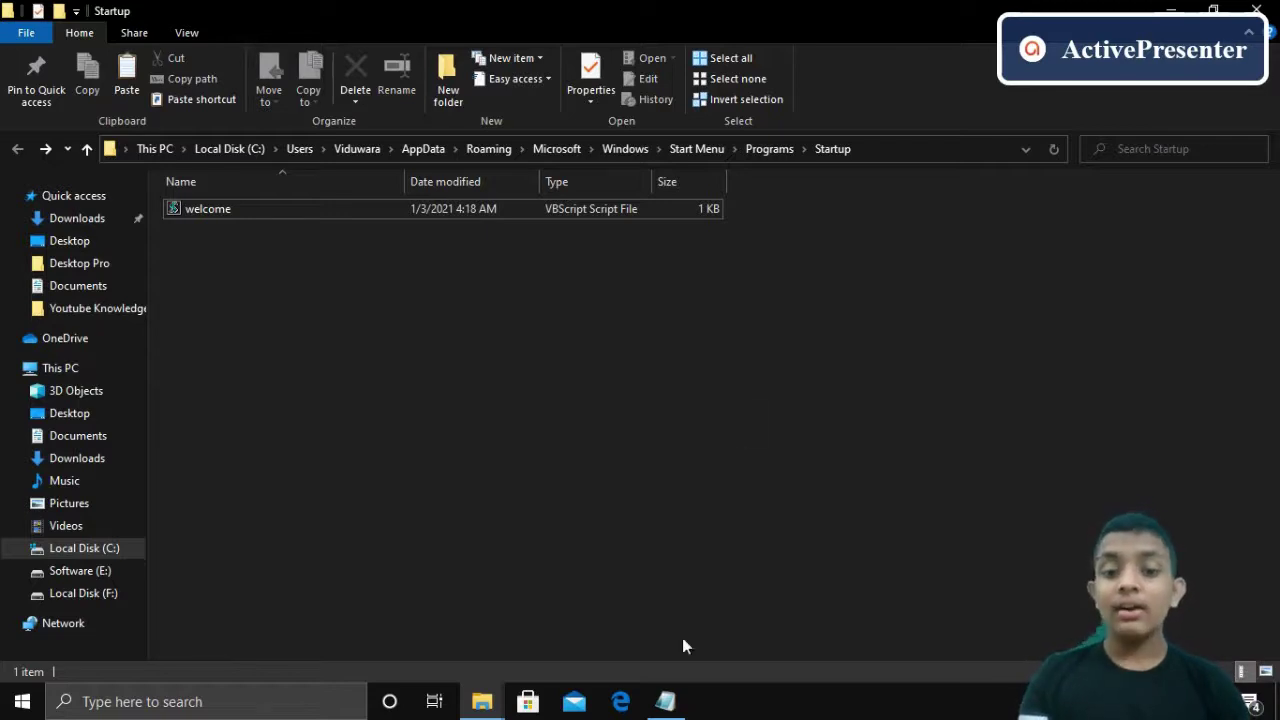
- Review the quoted greeting in the welcome text file, and close the file with its changes saved
click(665, 701)
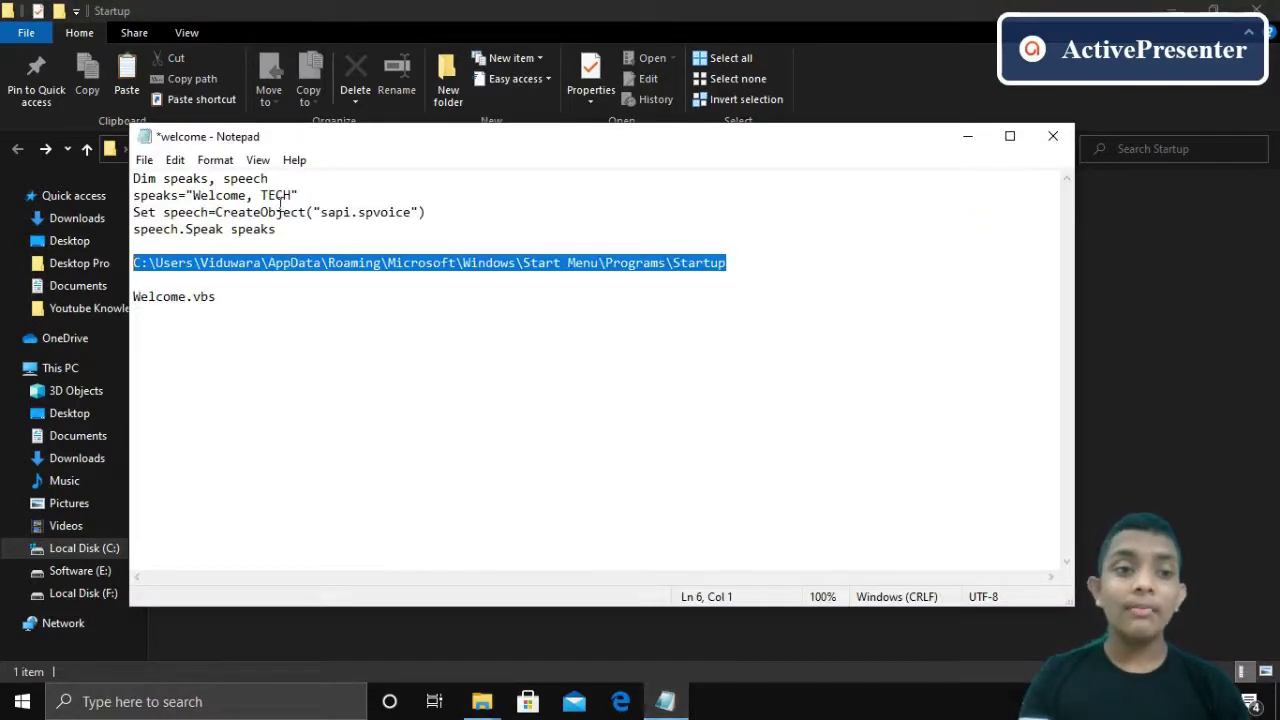
drag(192, 195, 293, 195)
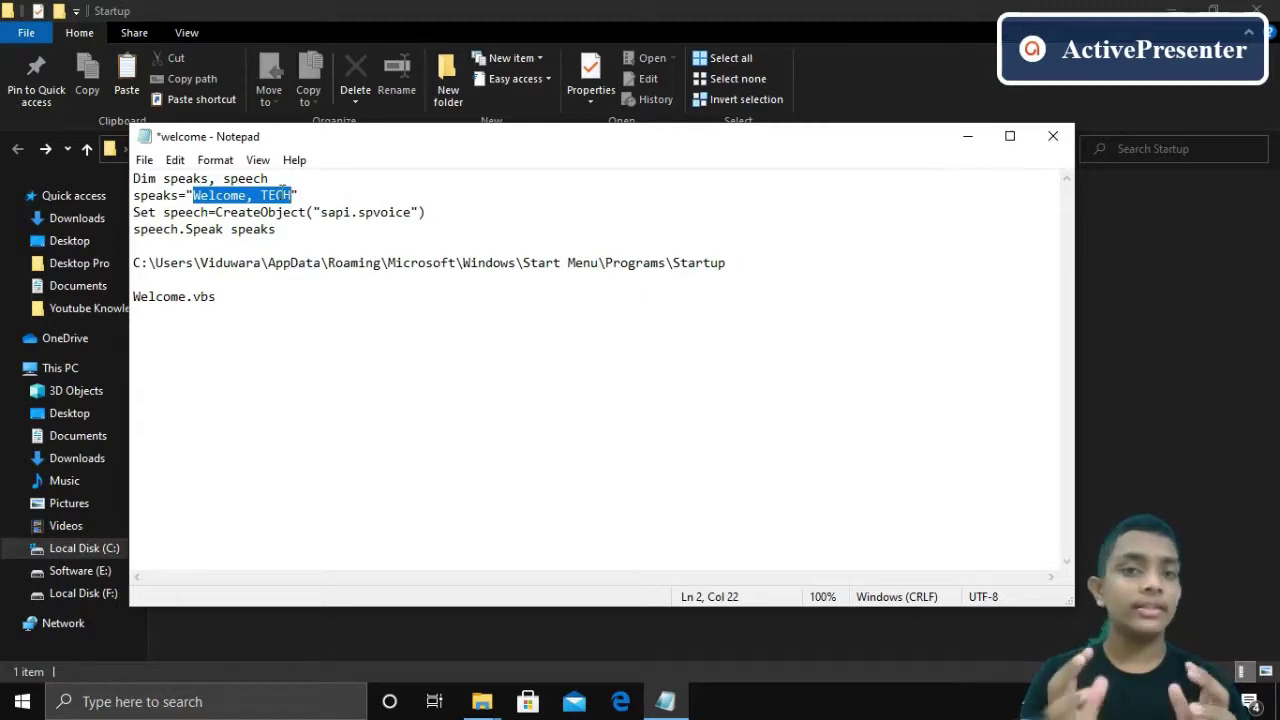
click(403, 250)
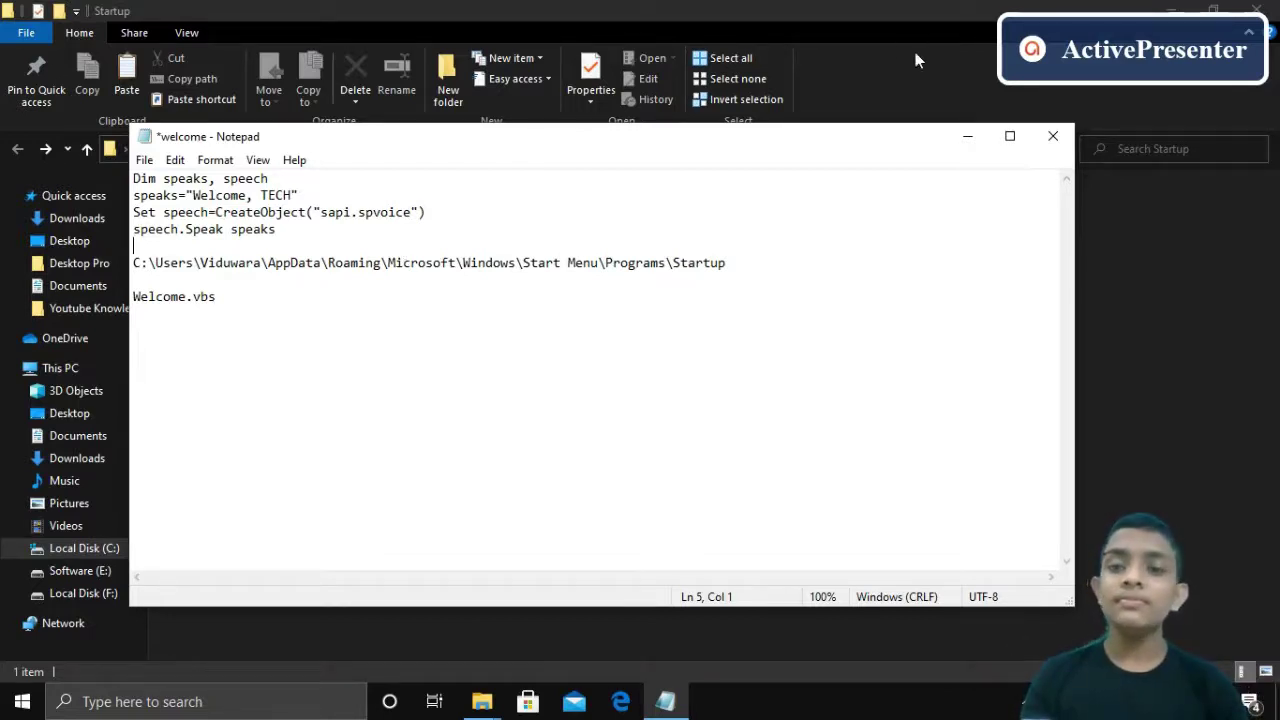
click(1053, 136)
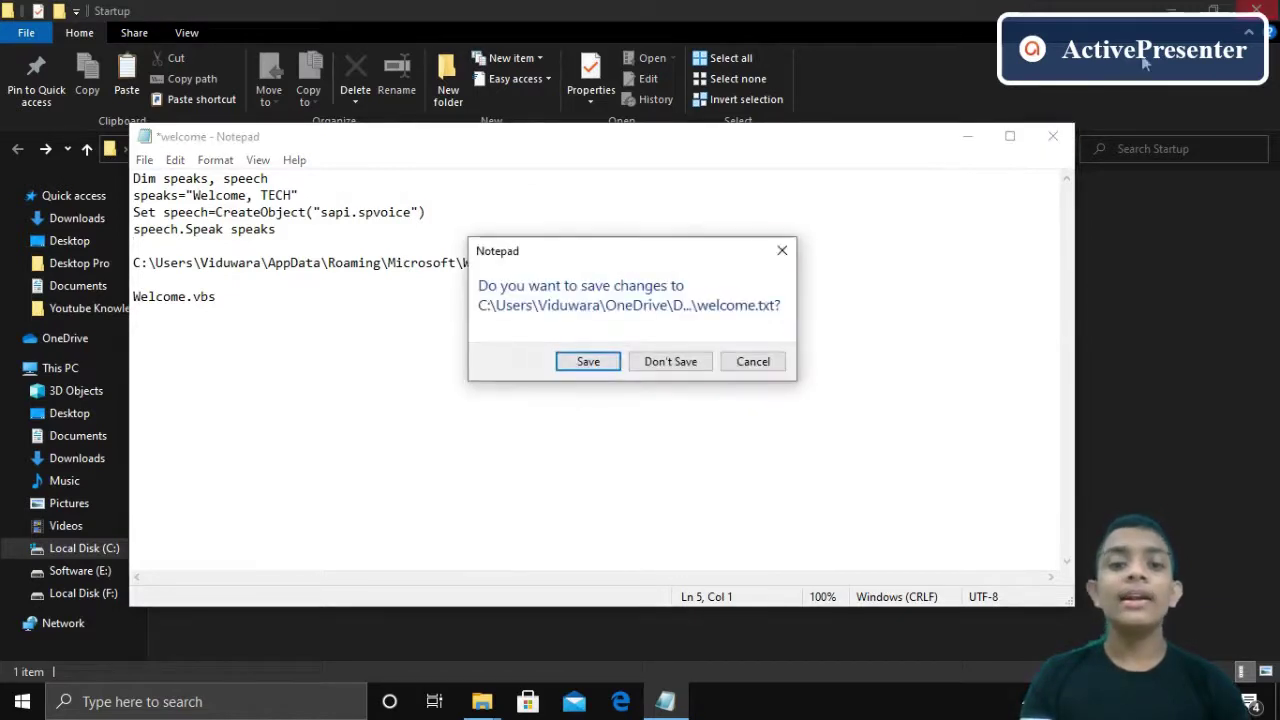
click(598, 363)
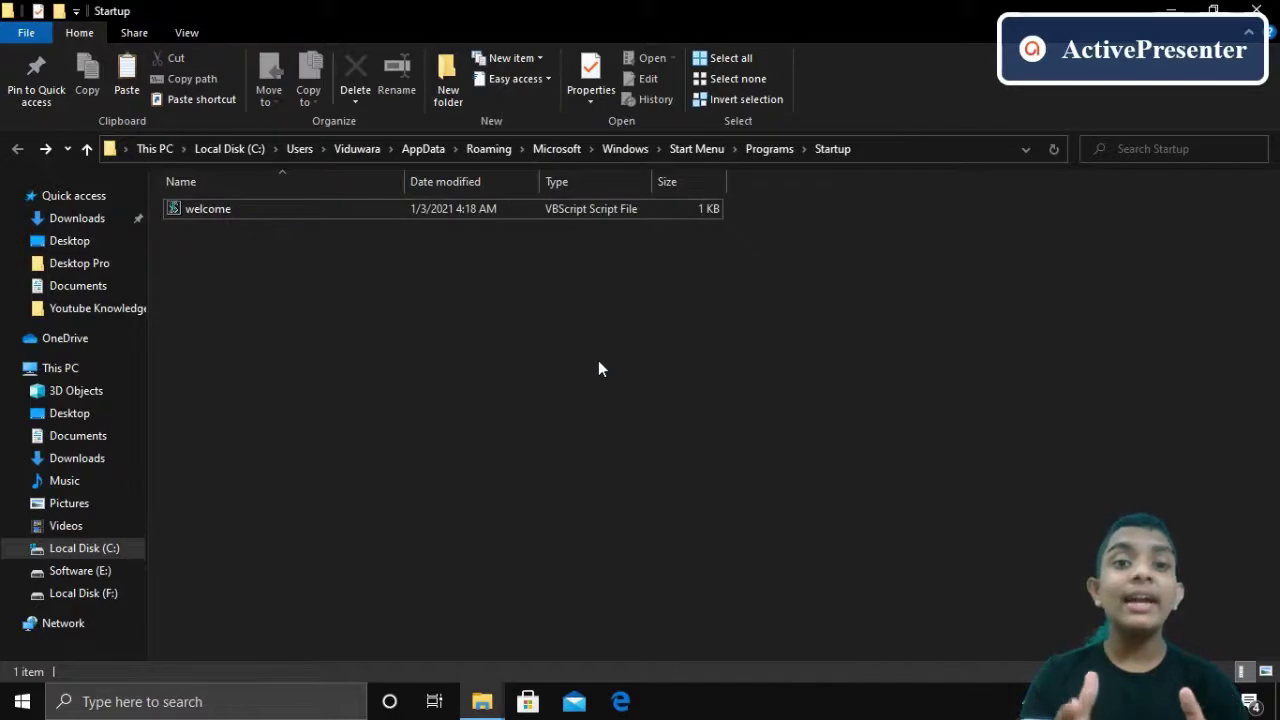